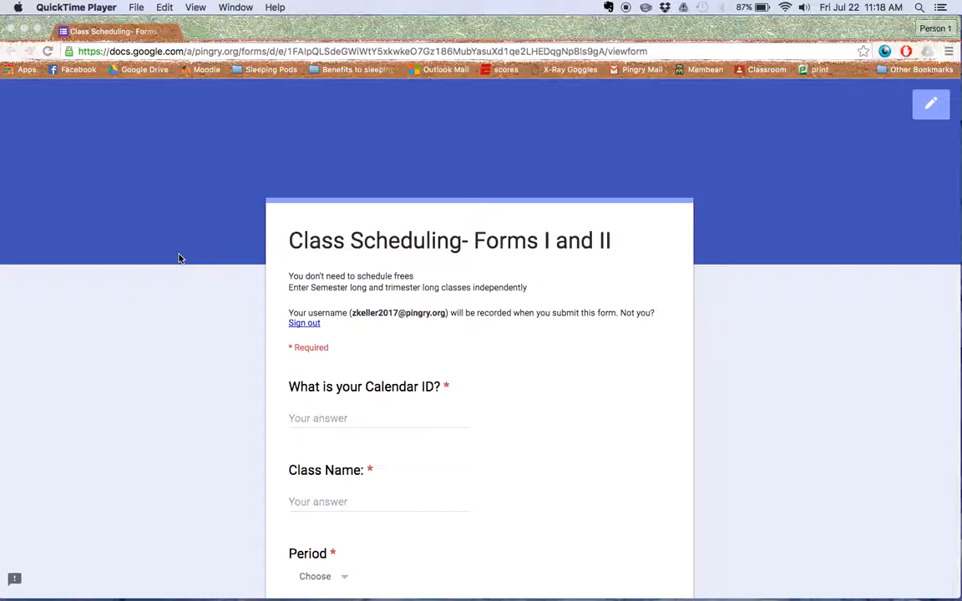
# Step: Open Google Calendar at calendar.google.com in a new browser tab alongside the class scheduling form
pyautogui.click(178, 258)
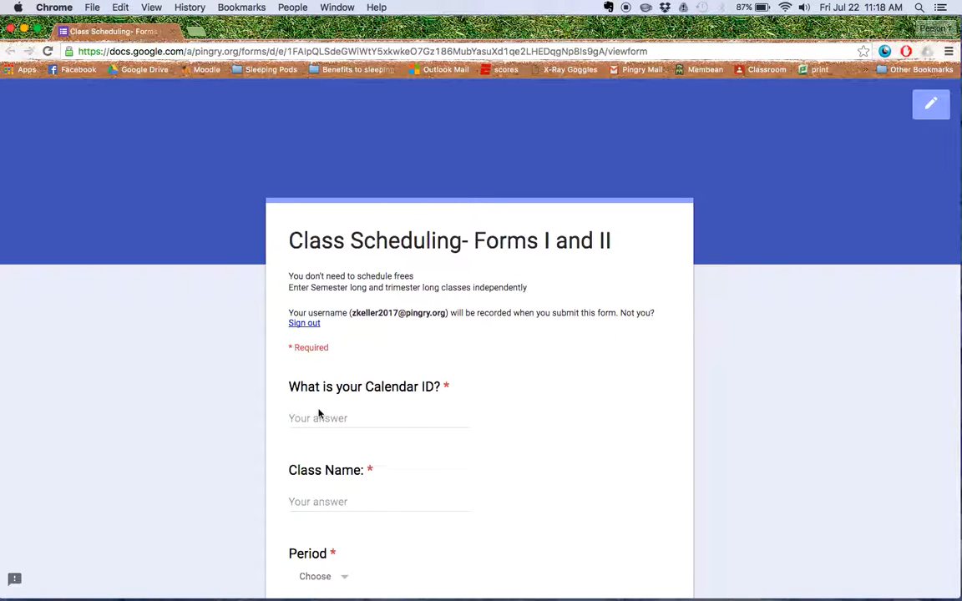
pyautogui.scroll(-1, 317, 414)
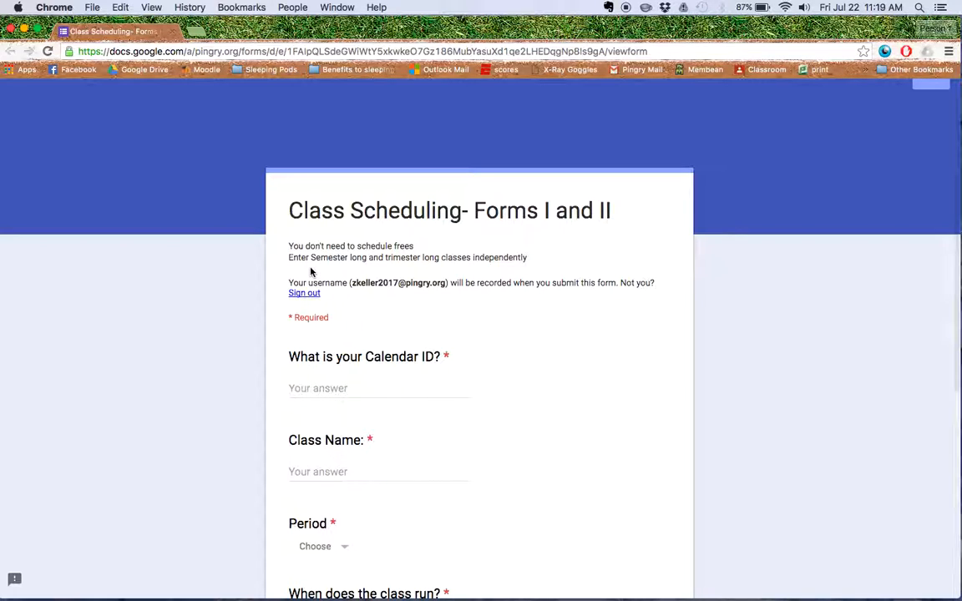
pyautogui.click(197, 32)
pyautogui.write('calen')
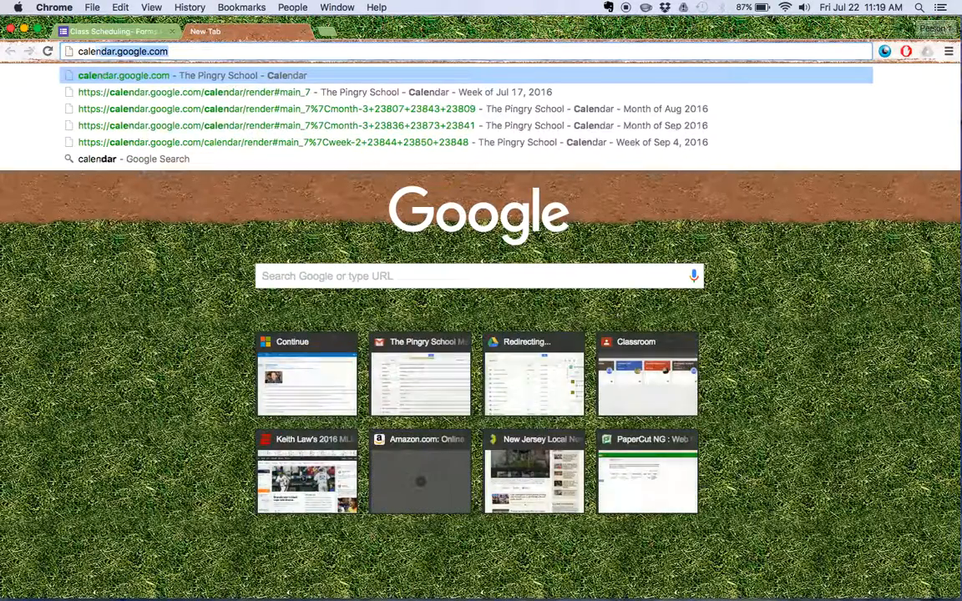
pyautogui.write('dar.google.com')
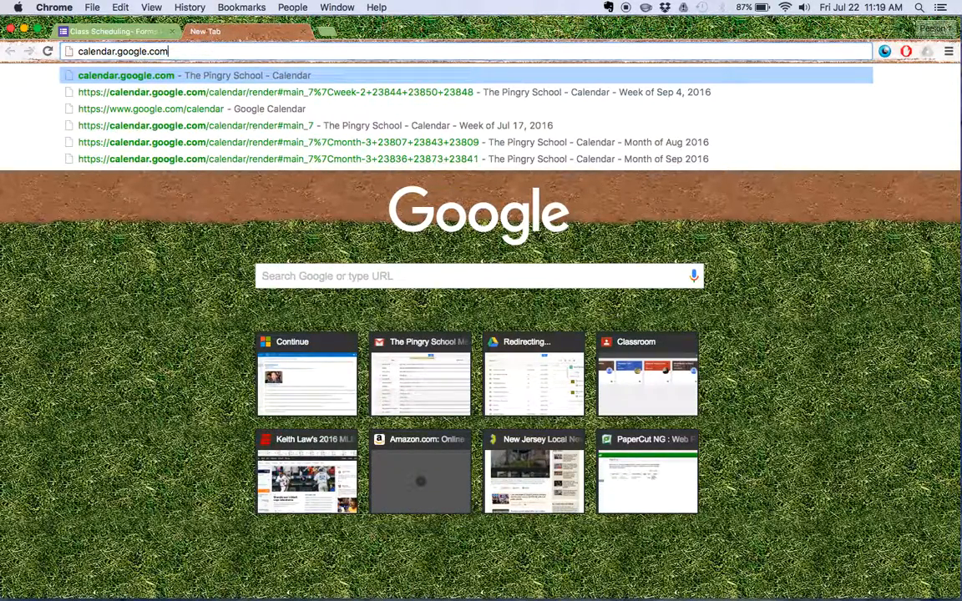
pyautogui.press('Return')
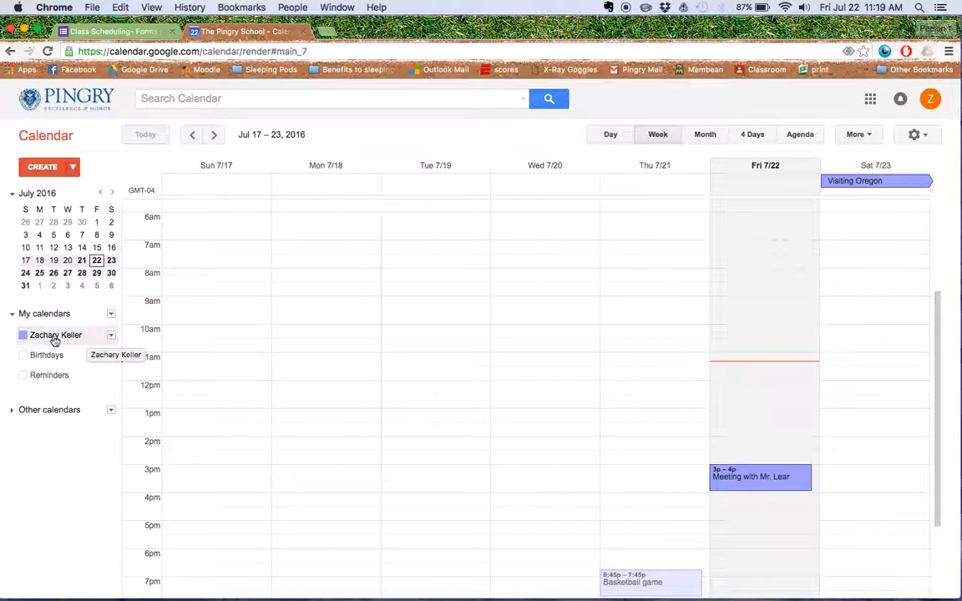
# Step: Start a new calendar and name it with the owner's first name in possessive form followed by "Classes"
pyautogui.click(110, 316)
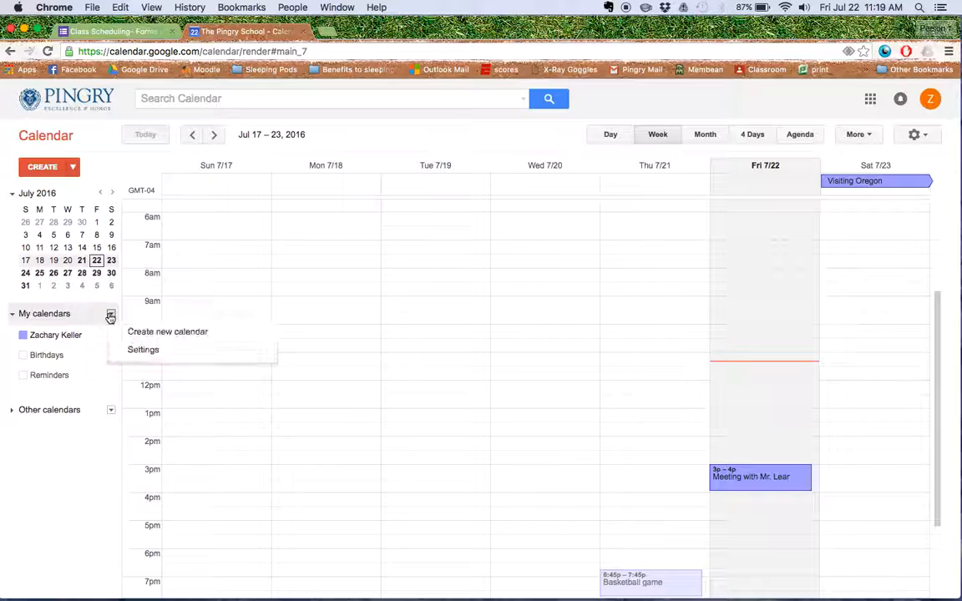
pyautogui.click(154, 335)
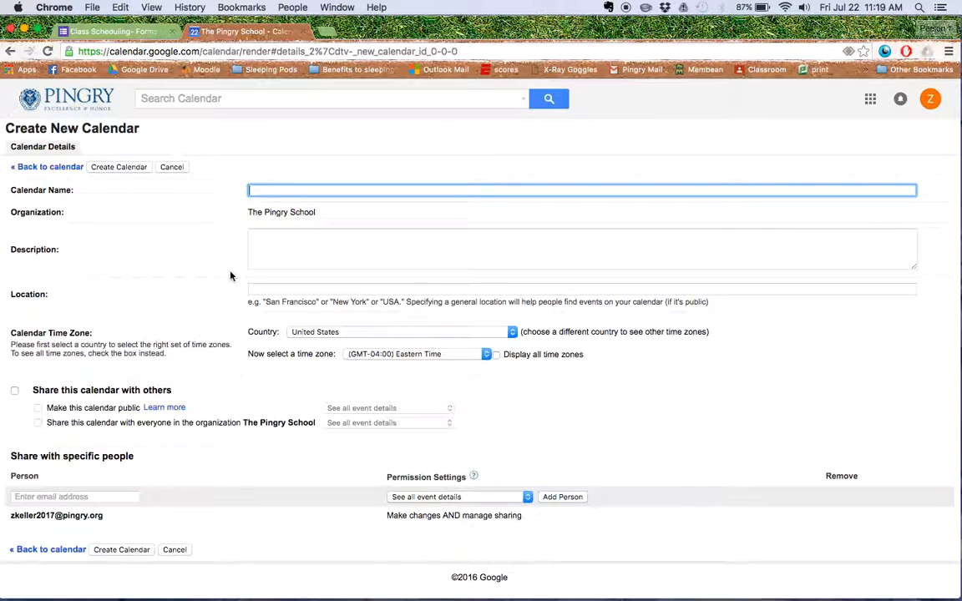
pyautogui.write("ZAch's Classes")
# Step: Share the new calendar with the school's scripts account using the "Make changes AND manage sharing" permission, and create the calendar
pyautogui.click(130, 497)
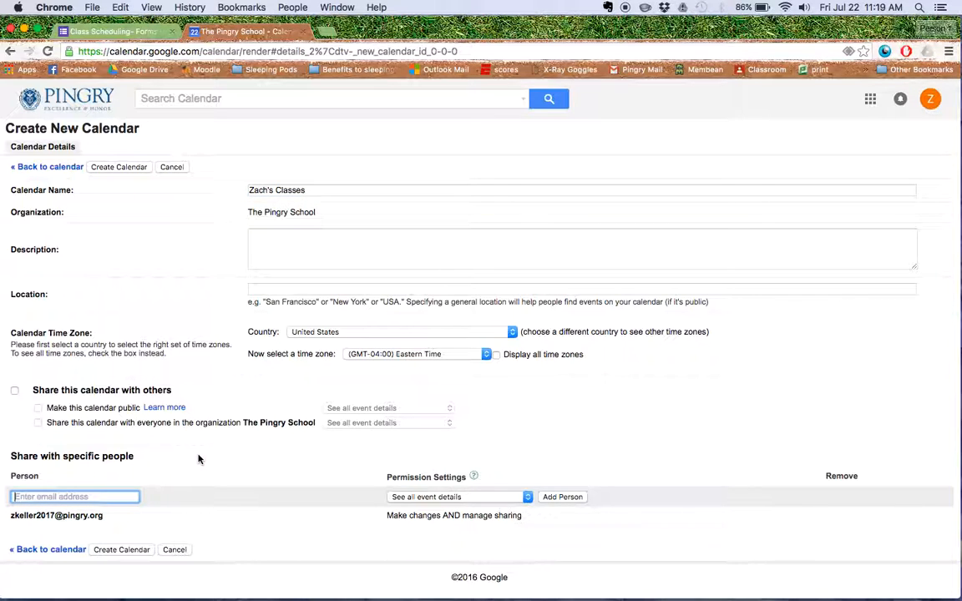
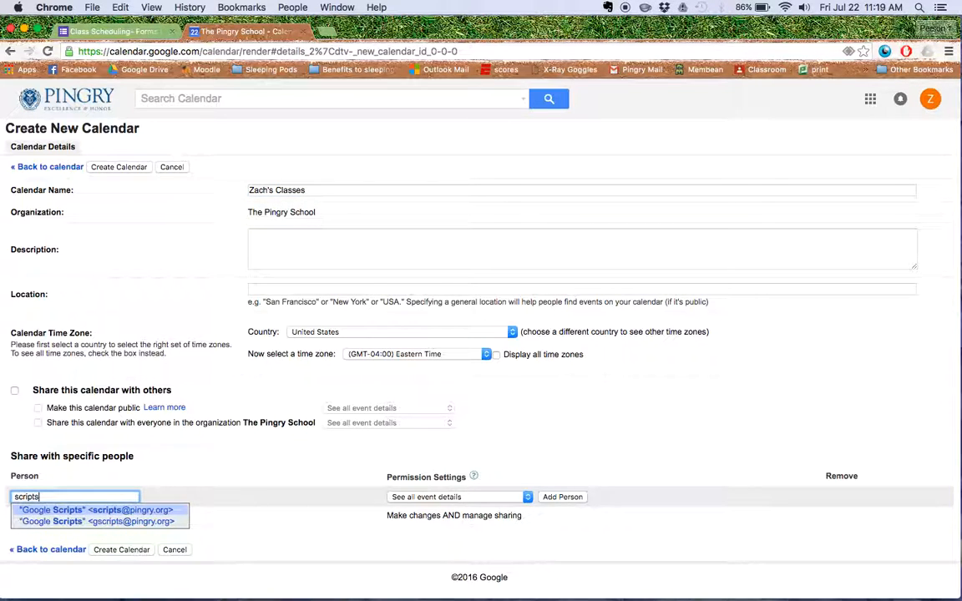
pyautogui.click(254, 473)
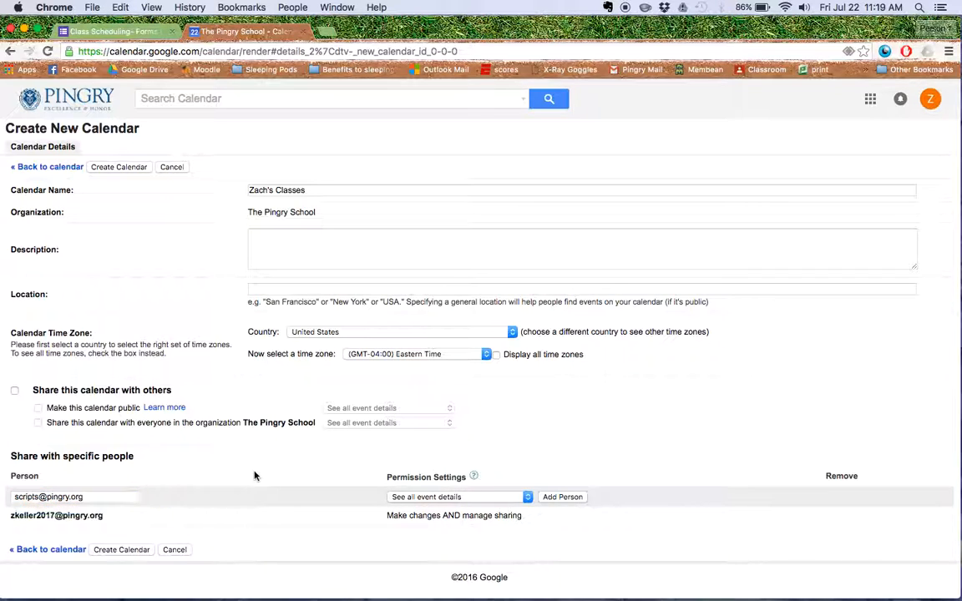
pyautogui.click(403, 499)
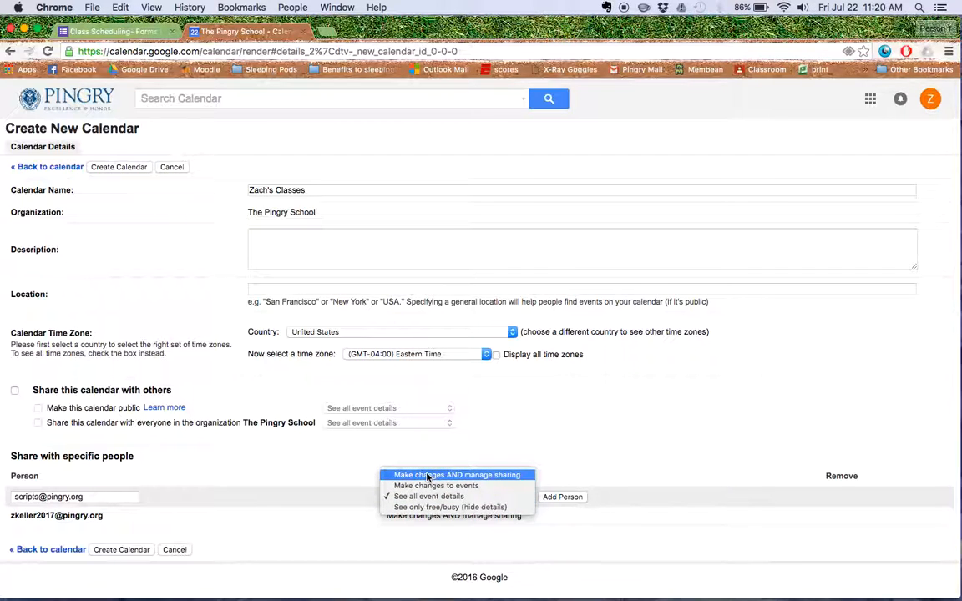
pyautogui.click(428, 475)
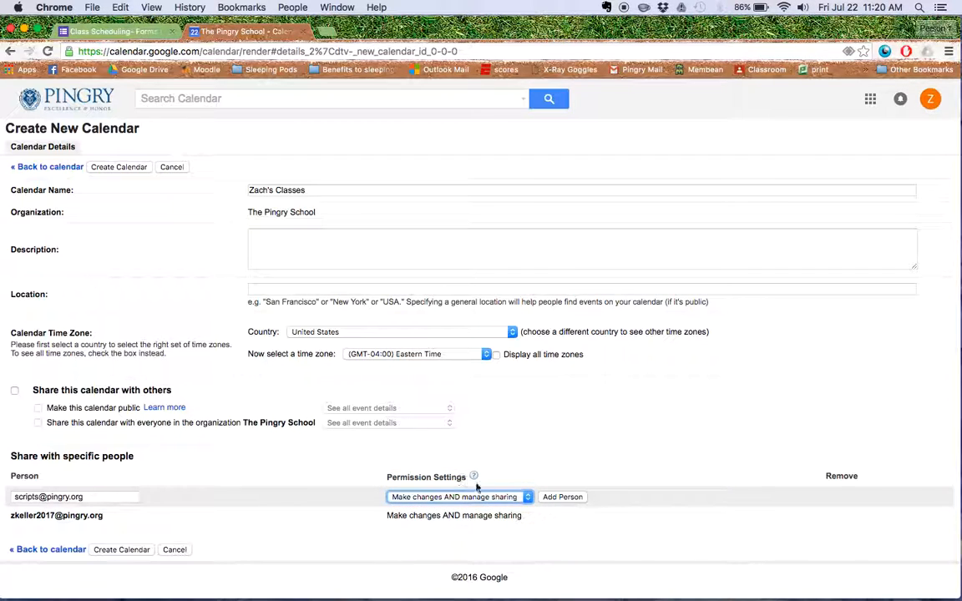
pyautogui.click(556, 497)
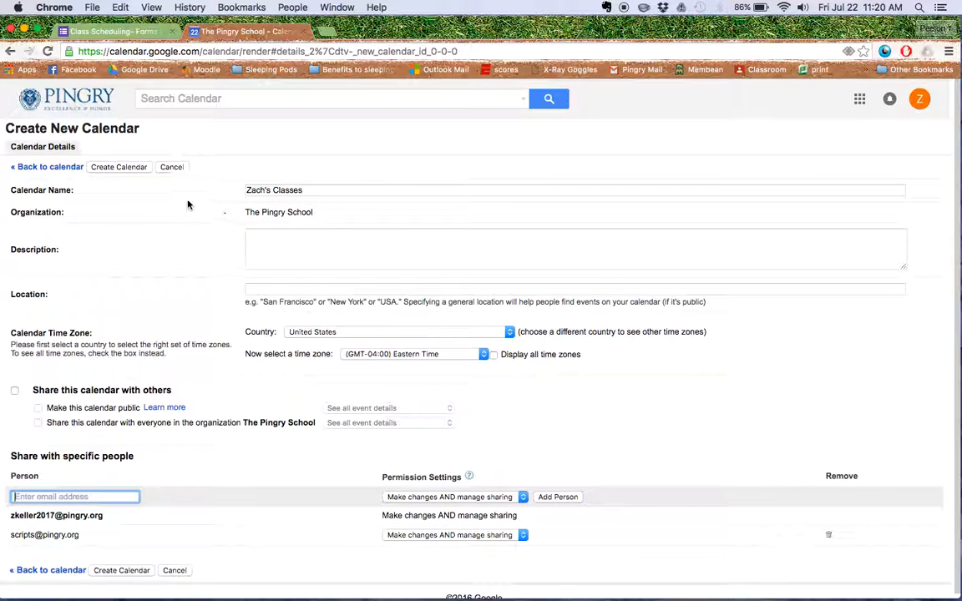
pyautogui.click(121, 168)
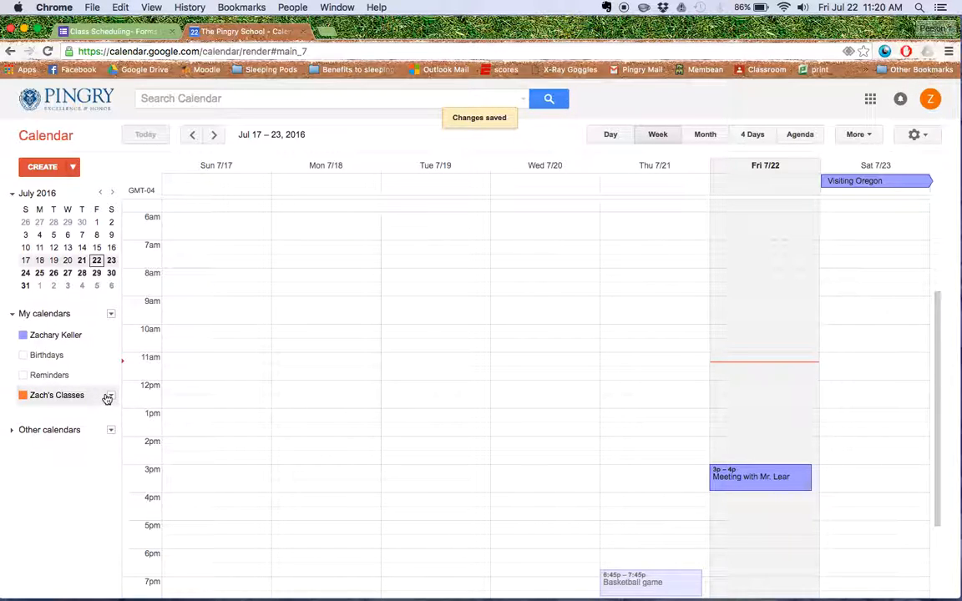
# Step: Open the settings of the new classes calendar and copy its Calendar ID
pyautogui.click(109, 397)
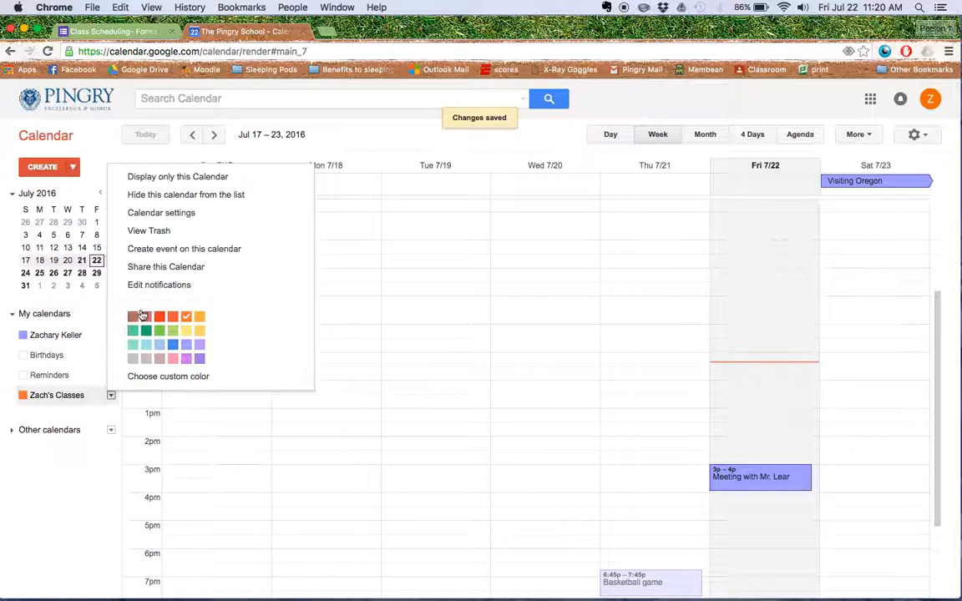
pyautogui.click(167, 215)
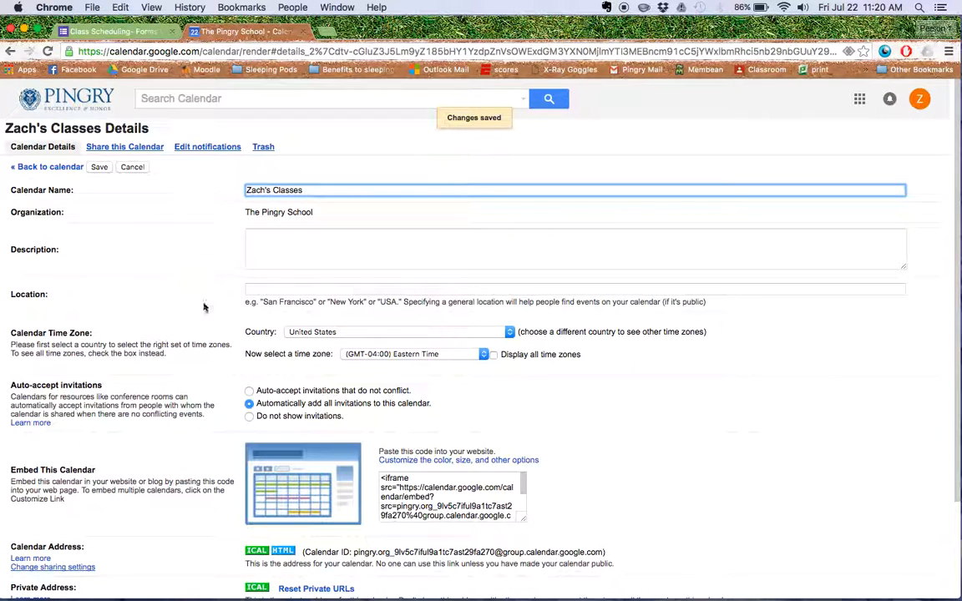
pyautogui.scroll(-5, 203, 301)
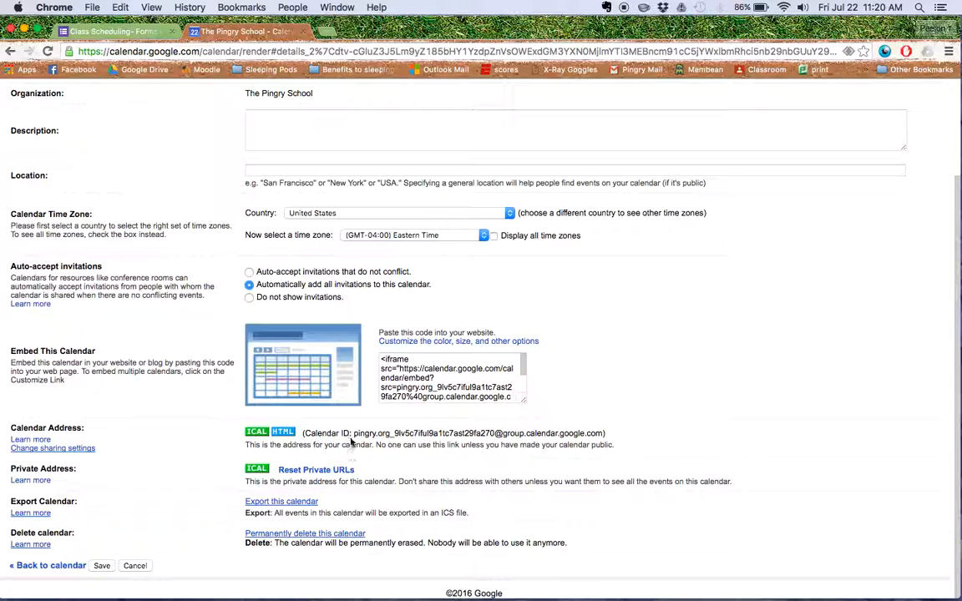
pyautogui.moveTo(353, 432); pyautogui.dragTo(604, 434)
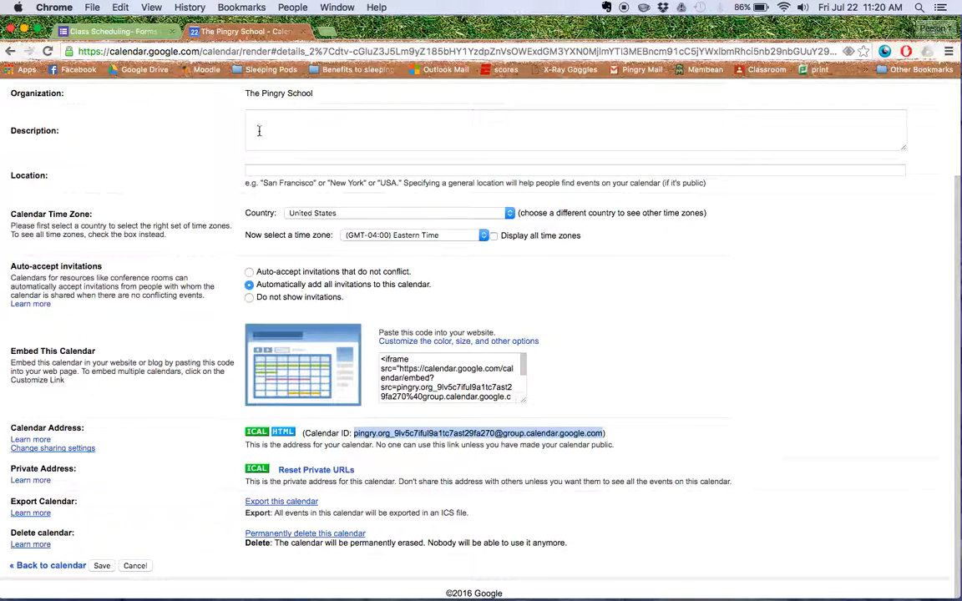
pyautogui.click(121, 8)
pyautogui.click(132, 70)
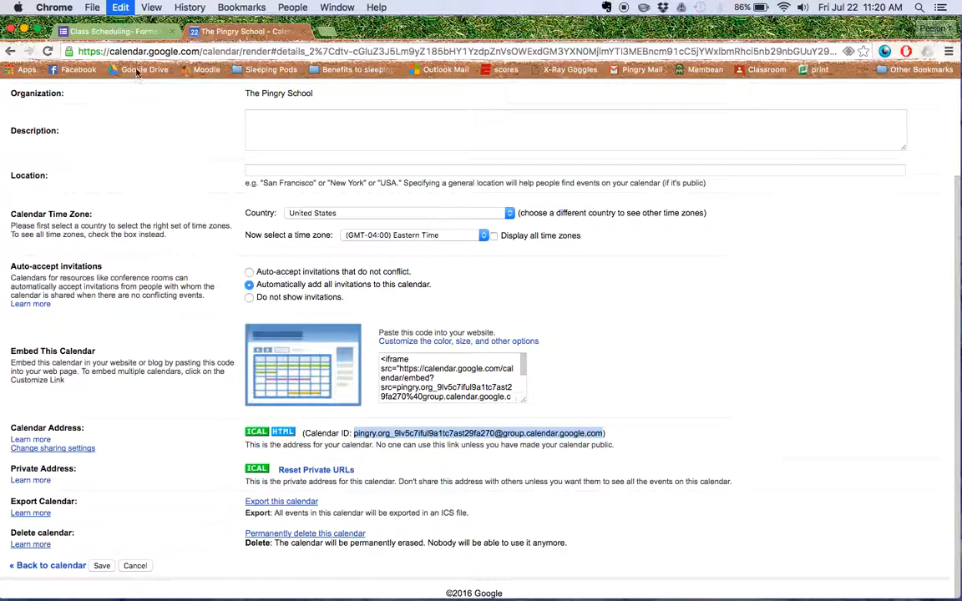
# Step: Paste the copied Calendar ID into the "What is your Calendar ID?" answer of the class scheduling form
pyautogui.click(108, 31)
pyautogui.click(317, 388)
pyautogui.click(122, 7)
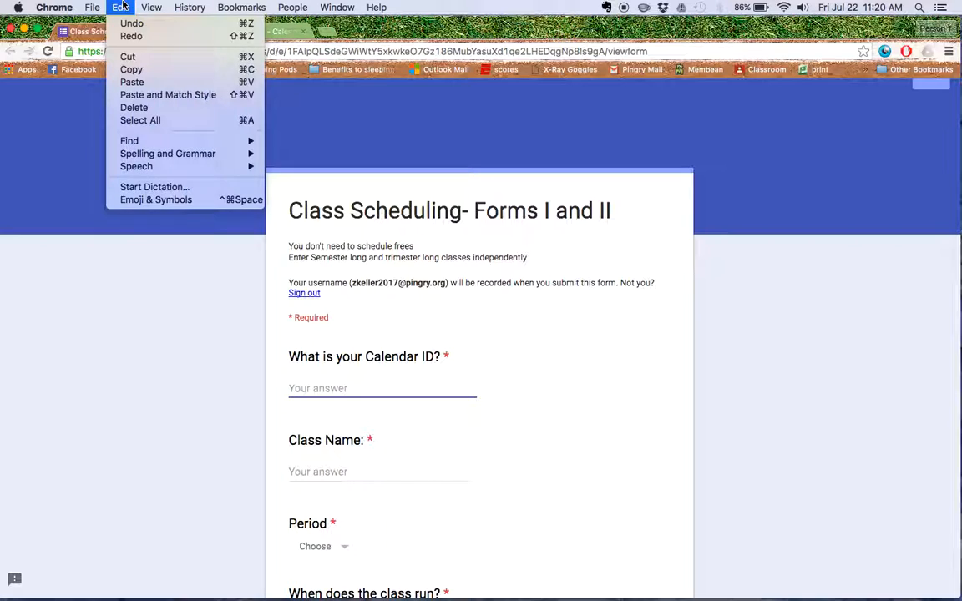
pyautogui.click(139, 83)
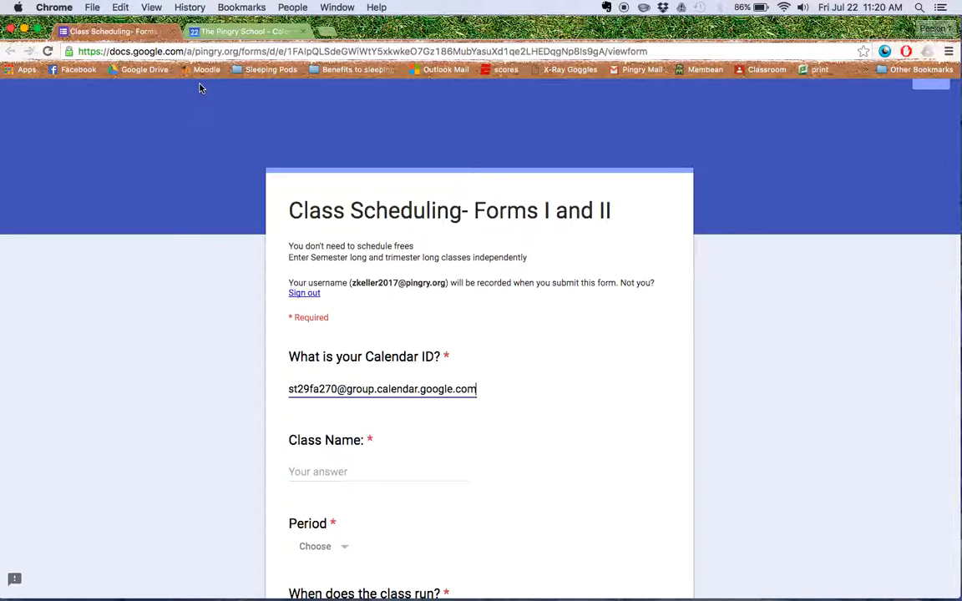
# Step: Go back to the classes calendar's settings, save them and return to the week view of the calendar
pyautogui.click(200, 32)
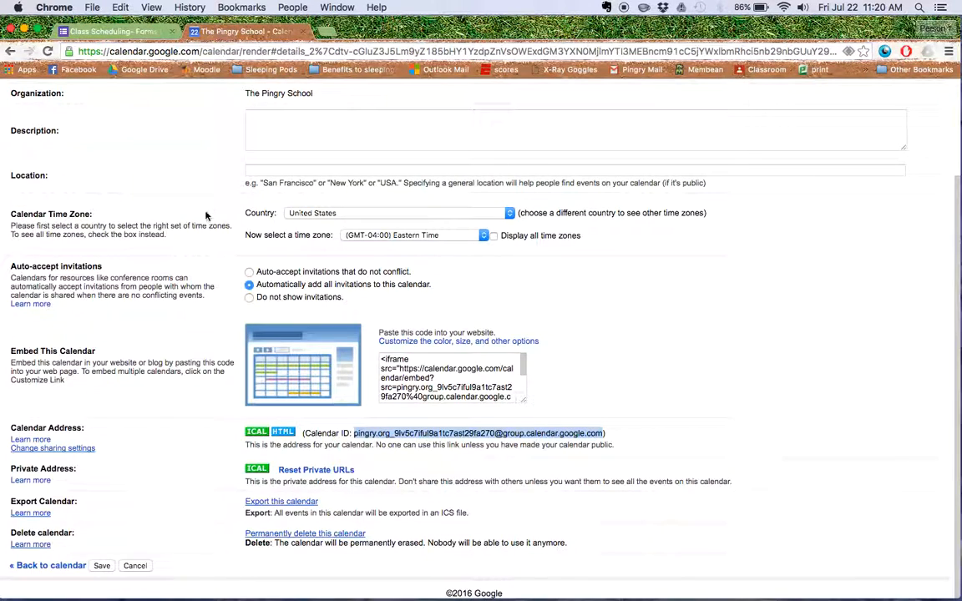
pyautogui.scroll(5, 193, 159)
pyautogui.click(98, 166)
pyautogui.click(50, 166)
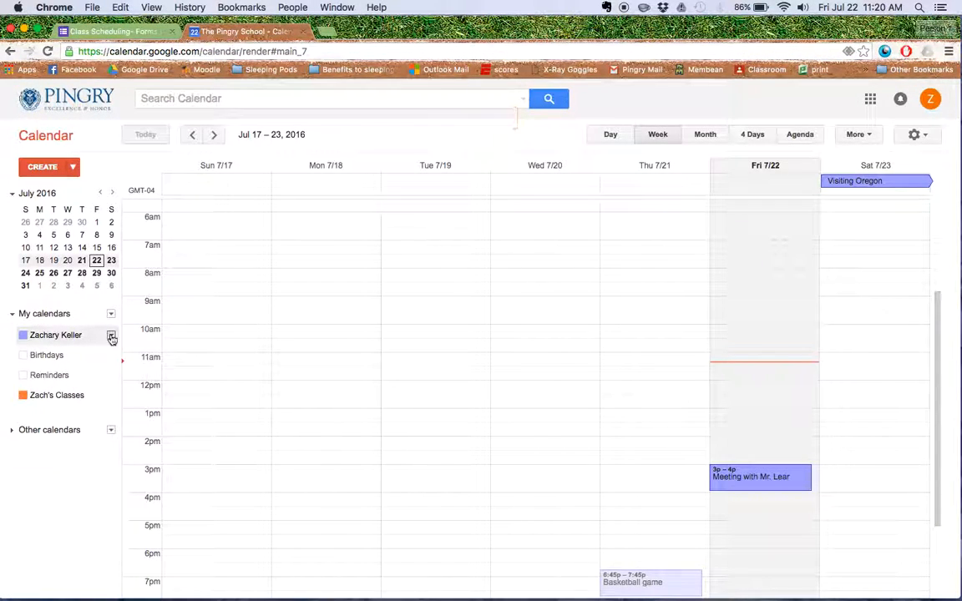
# Step: Share the owner's primary calendar with the school's scripts account, granting "Make changes AND manage sharing", and save the sharing settings
pyautogui.click(112, 336)
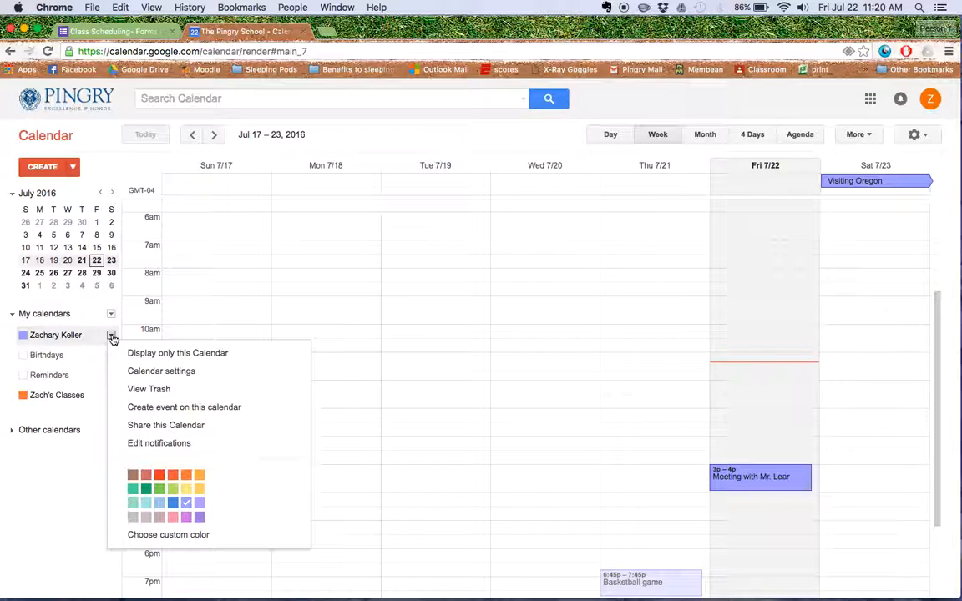
pyautogui.click(137, 372)
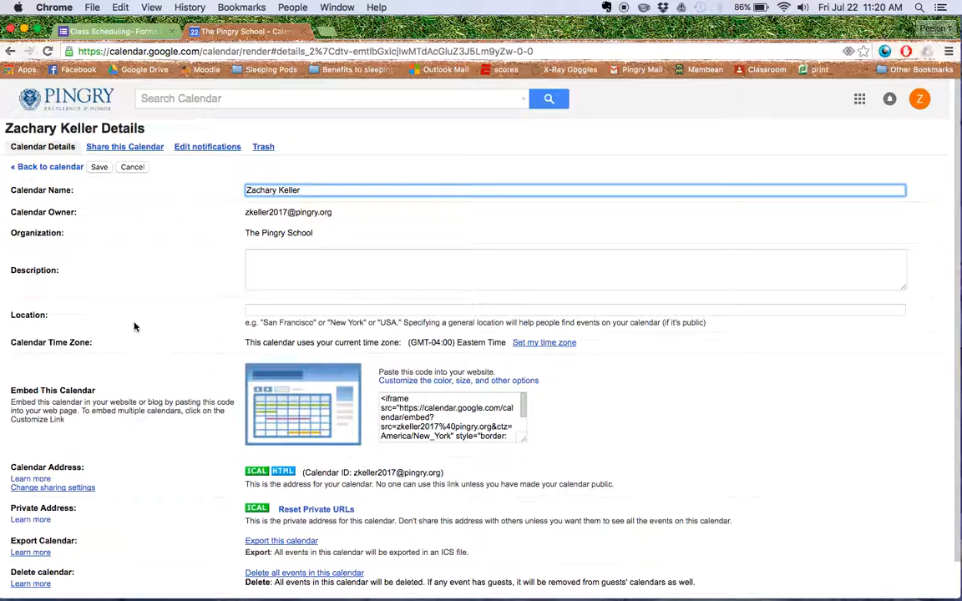
pyautogui.click(141, 148)
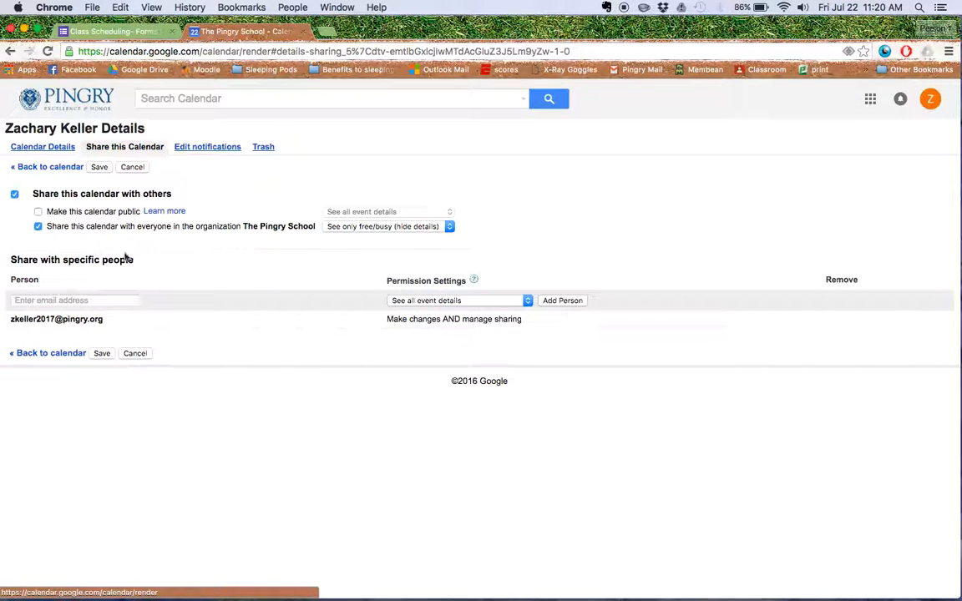
pyautogui.click(104, 300)
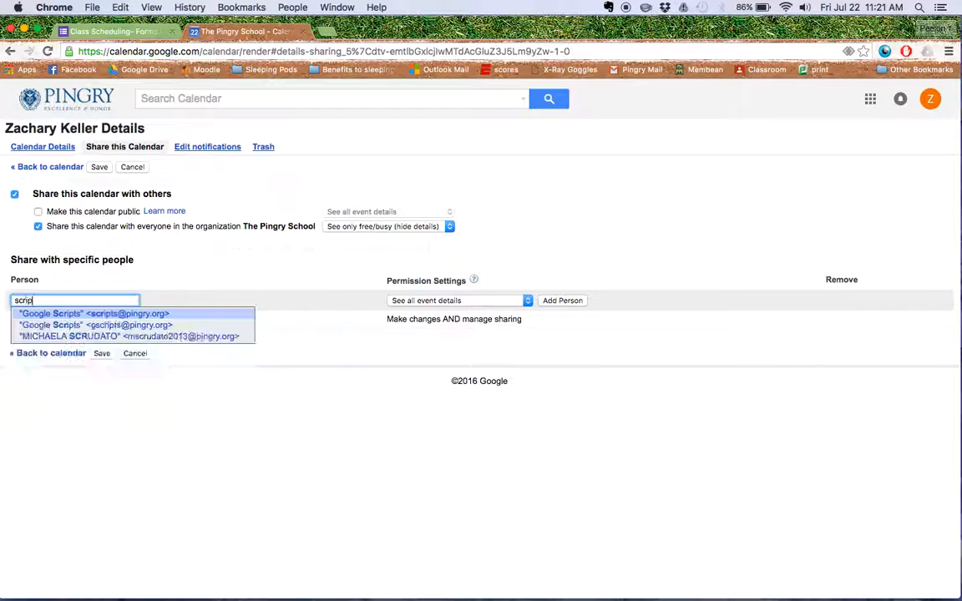
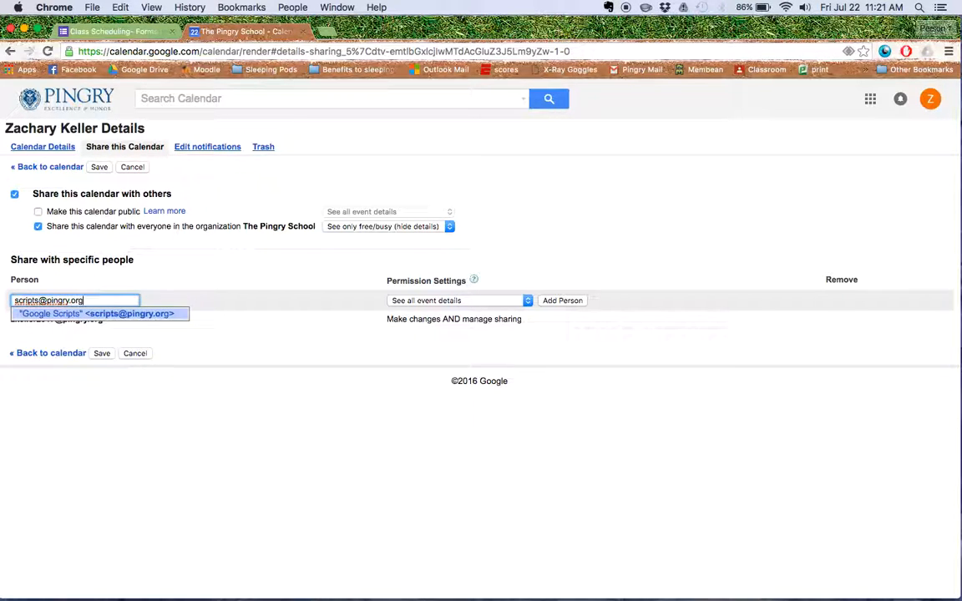
pyautogui.click(408, 301)
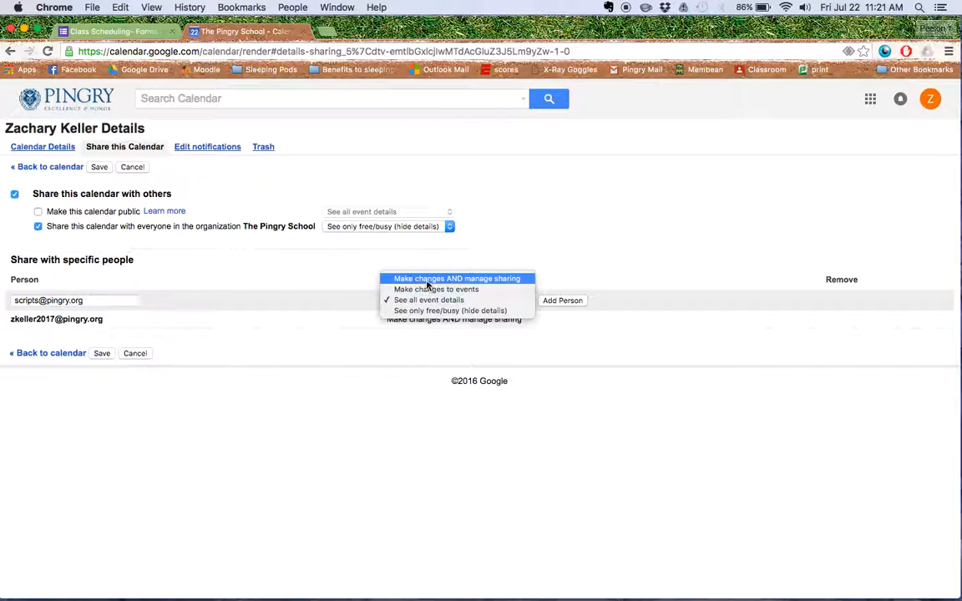
pyautogui.click(427, 280)
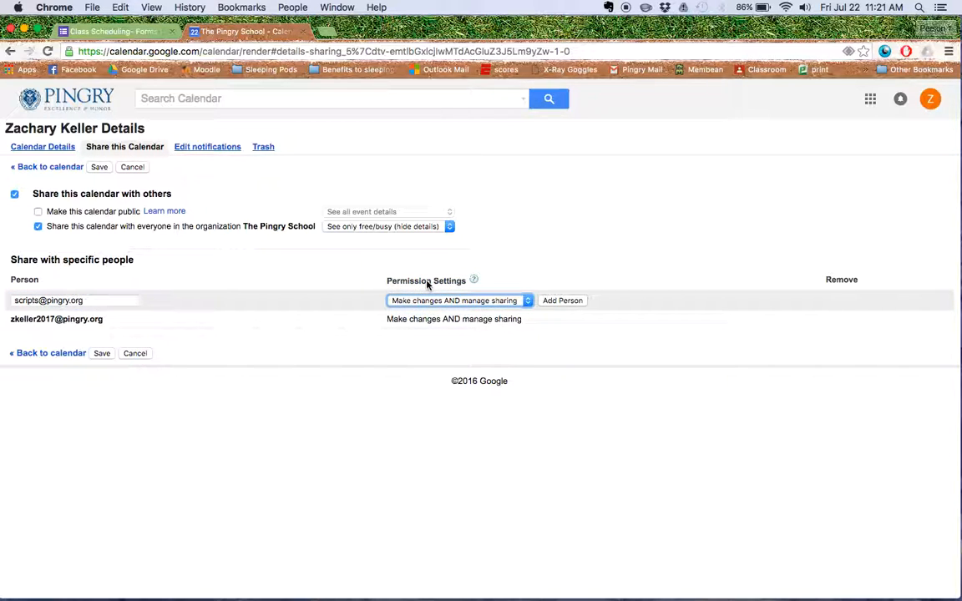
pyautogui.click(559, 301)
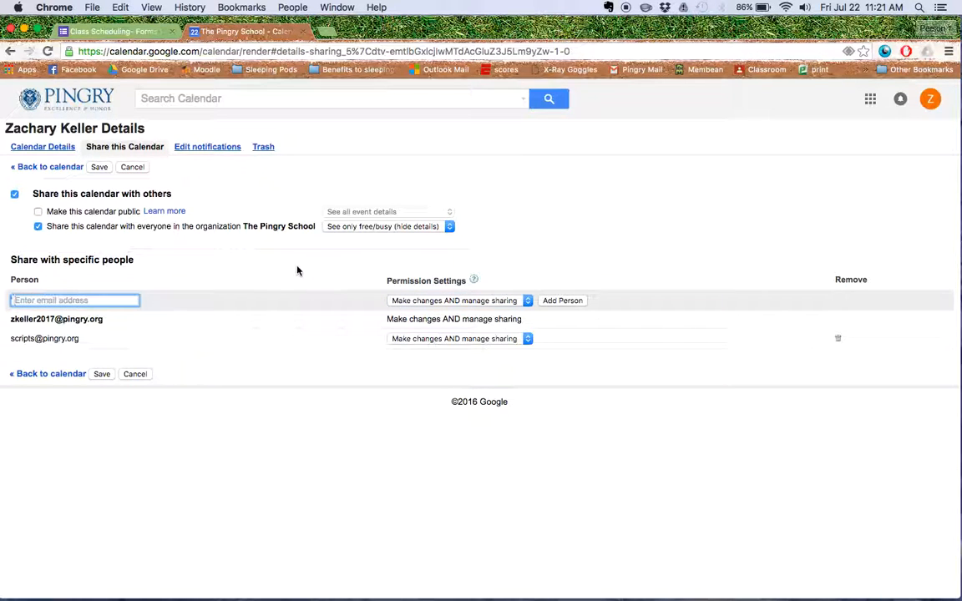
pyautogui.click(101, 374)
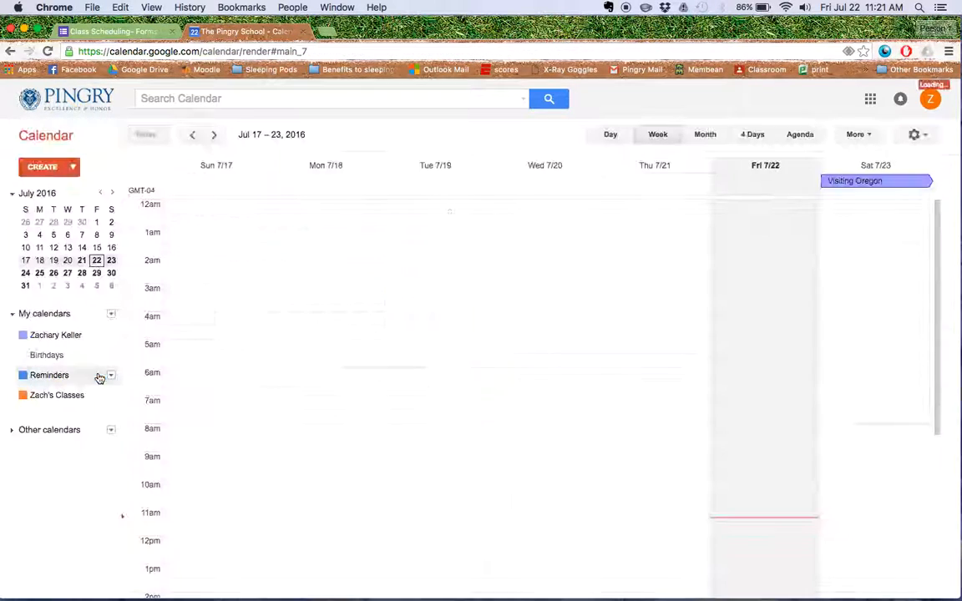
pyautogui.click(102, 372)
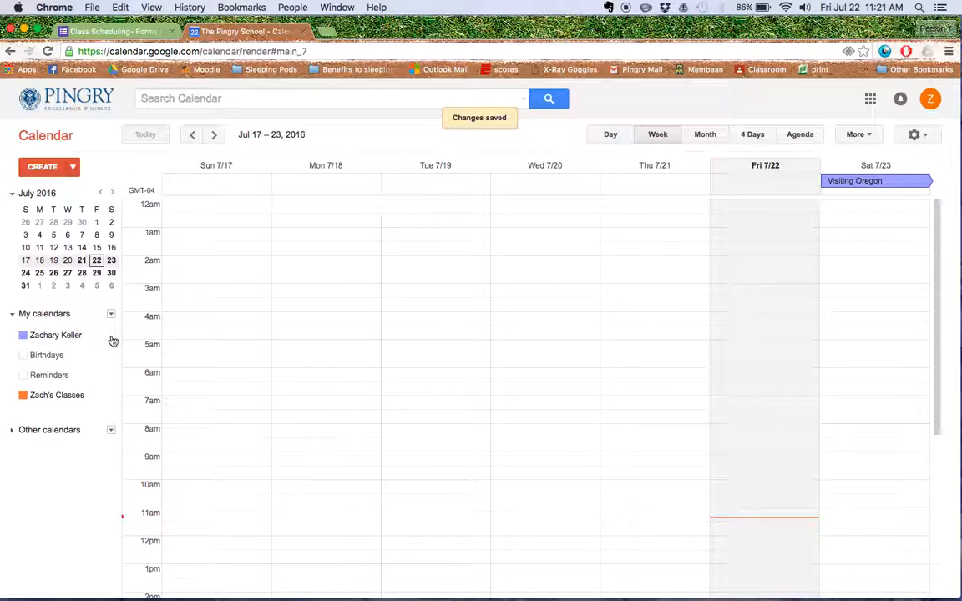
# Step: Open the settings of the owner's primary calendar, highlight its Calendar ID and return to the class scheduling form
pyautogui.click(111, 335)
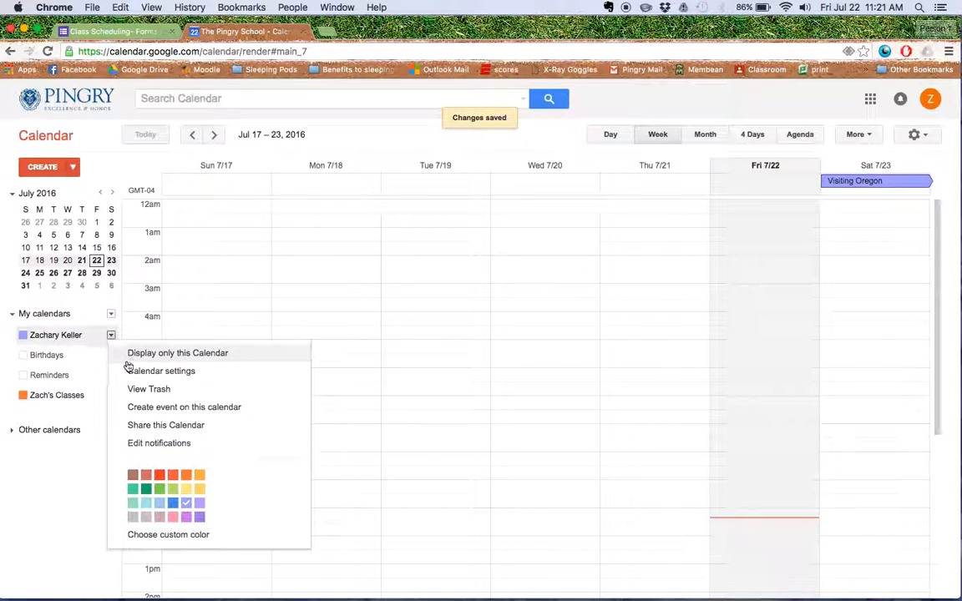
pyautogui.click(132, 370)
pyautogui.scroll(-1, 241, 430)
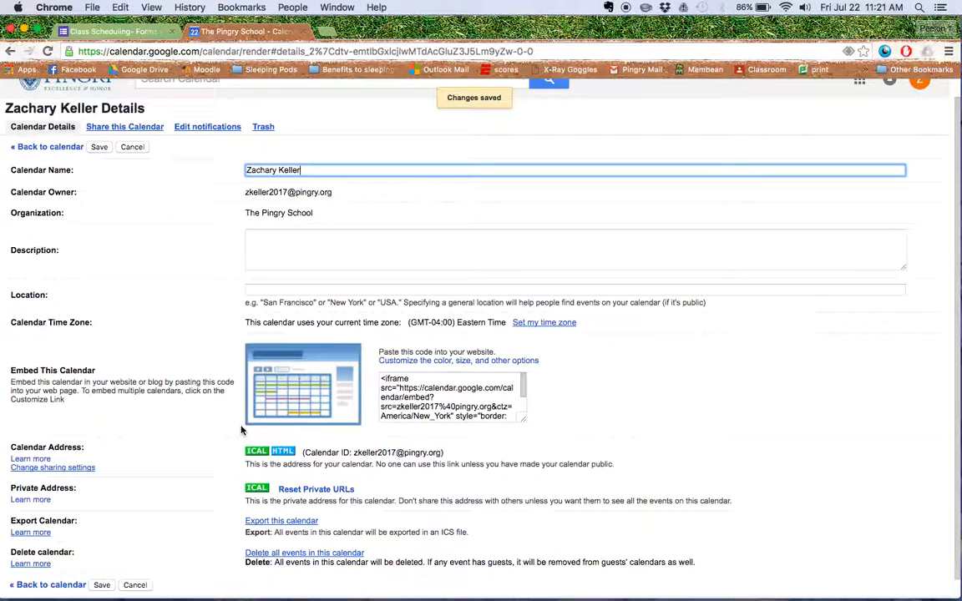
pyautogui.moveTo(354, 442); pyautogui.dragTo(435, 444)
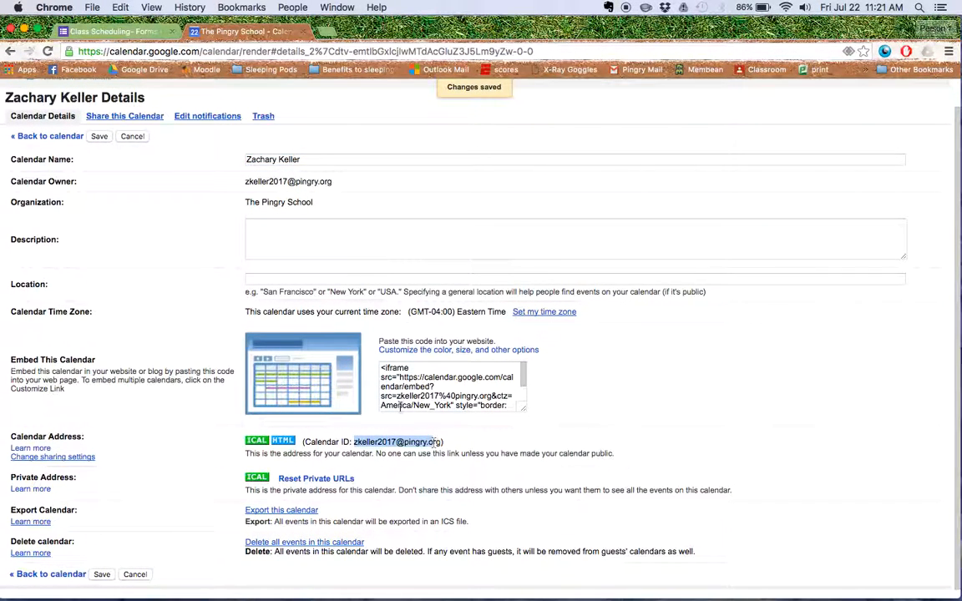
pyautogui.click(127, 32)
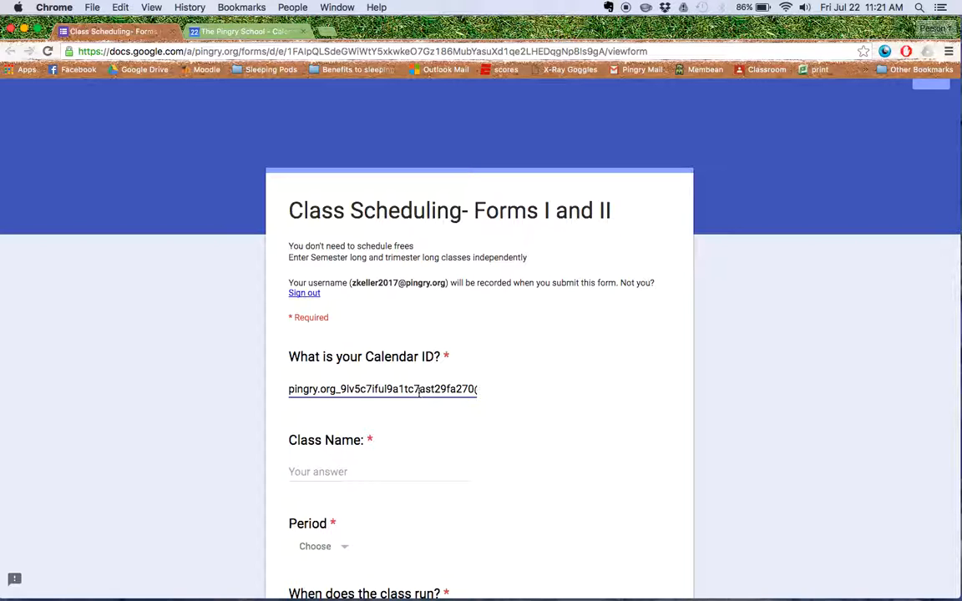
# Step: Enter "Period 2 Math" as the first class's name and set its period to 2
pyautogui.scroll(-3, 419, 392)
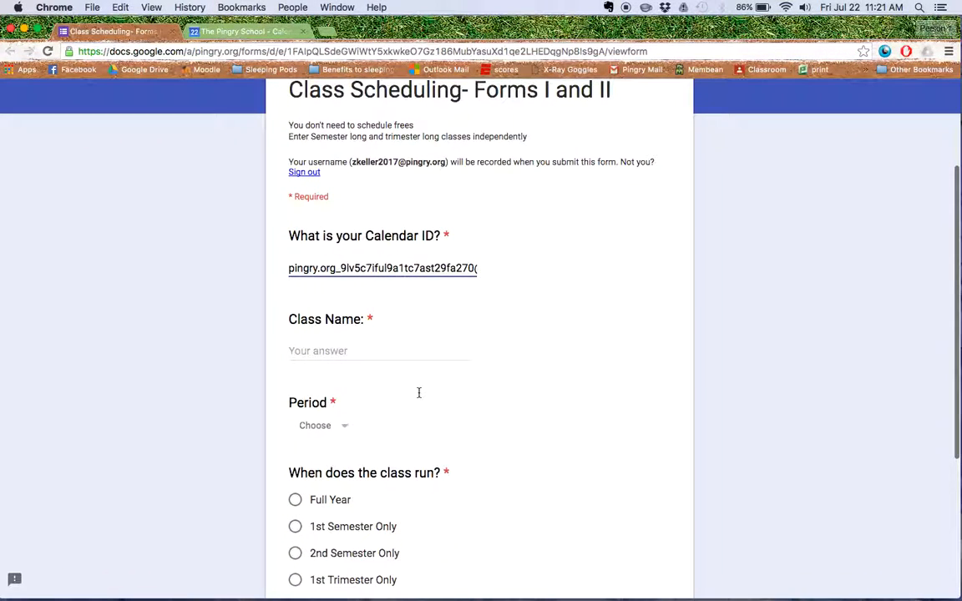
pyautogui.scroll(-1, 419, 392)
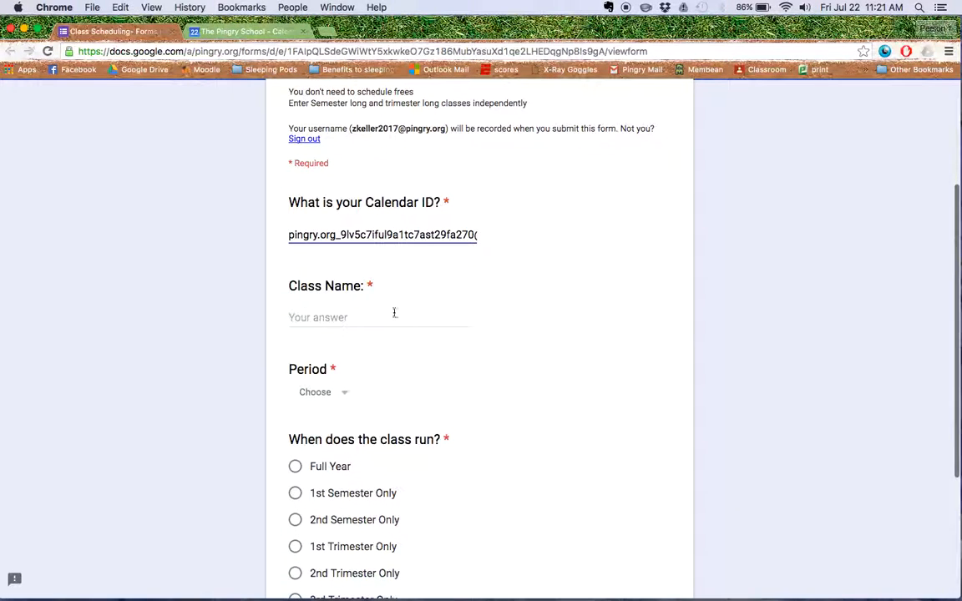
pyautogui.scroll(-1, 384, 319)
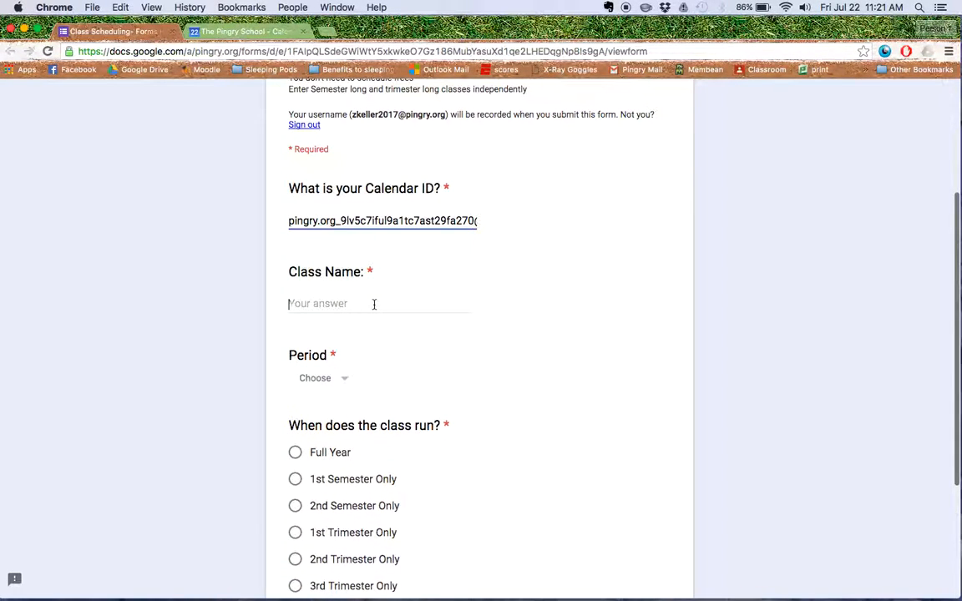
pyautogui.click(374, 304)
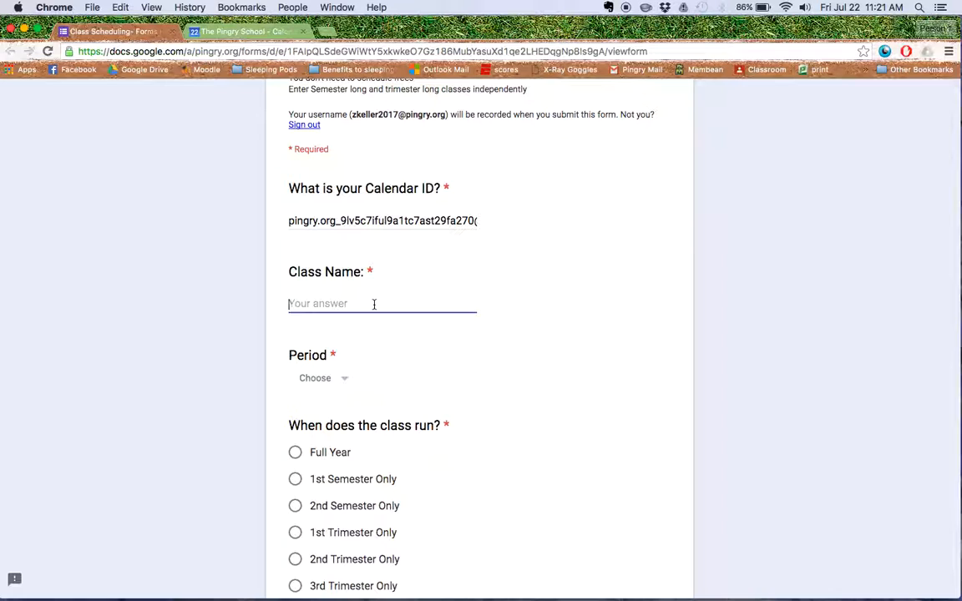
pyautogui.write('O')
pyautogui.press('BackSpace')
pyautogui.write('Period 2 Ma')
pyautogui.click(322, 377)
pyautogui.click(329, 452)
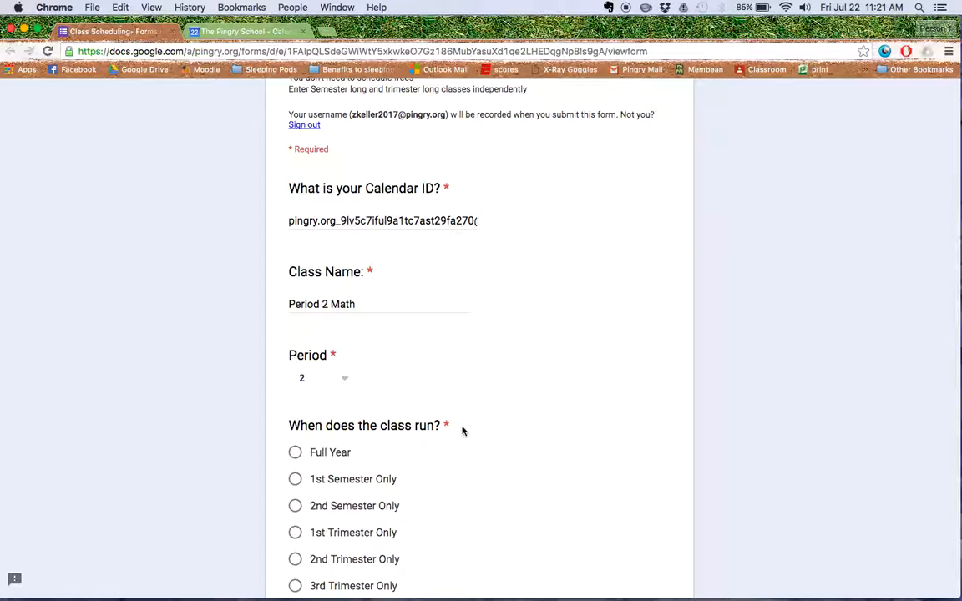
# Step: Set the first class to run Full Year and answer Yes to adding another class, continuing to the second class's page
pyautogui.scroll(-4, 462, 429)
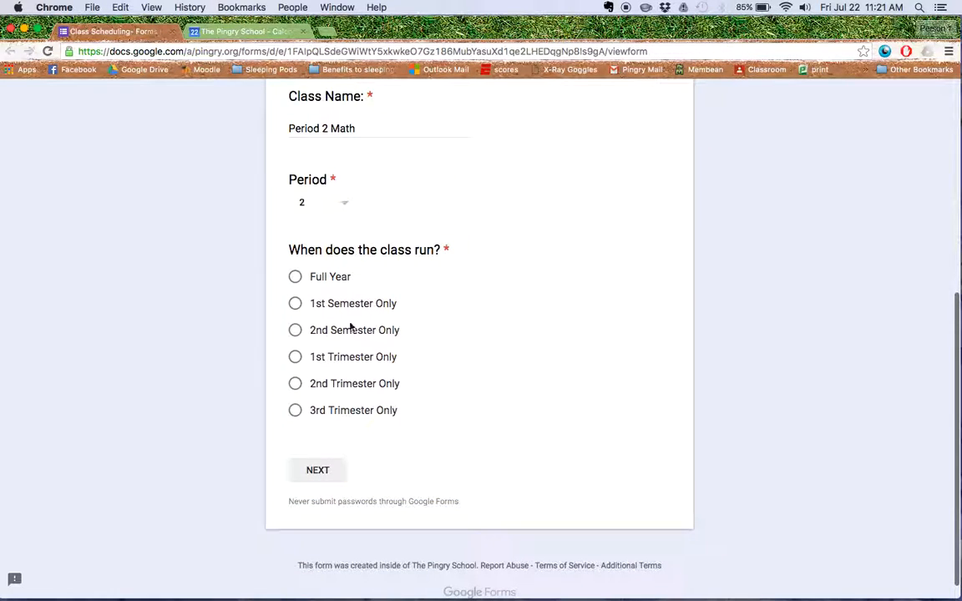
pyautogui.click(295, 276)
pyautogui.scroll(1, 505, 345)
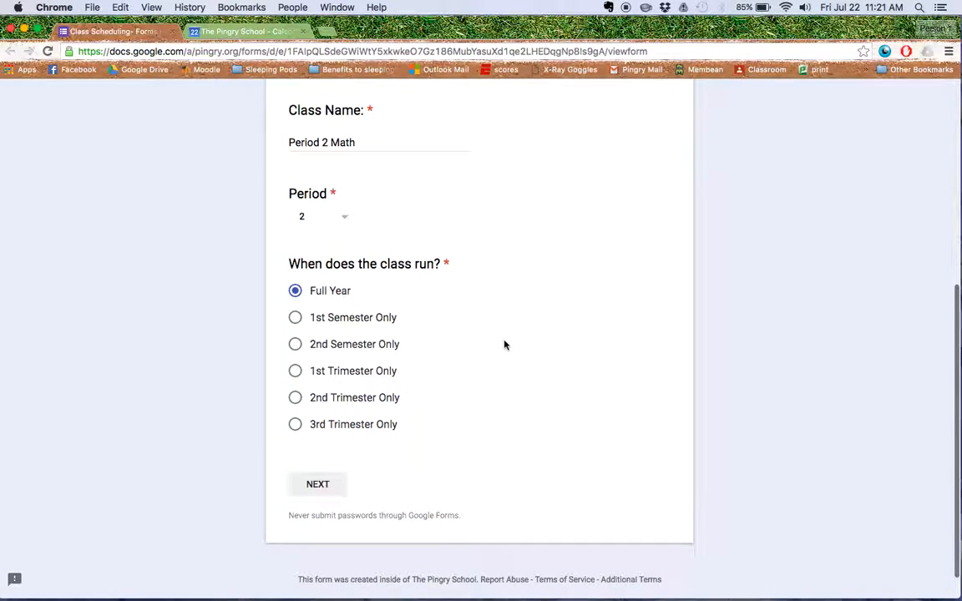
pyautogui.click(337, 484)
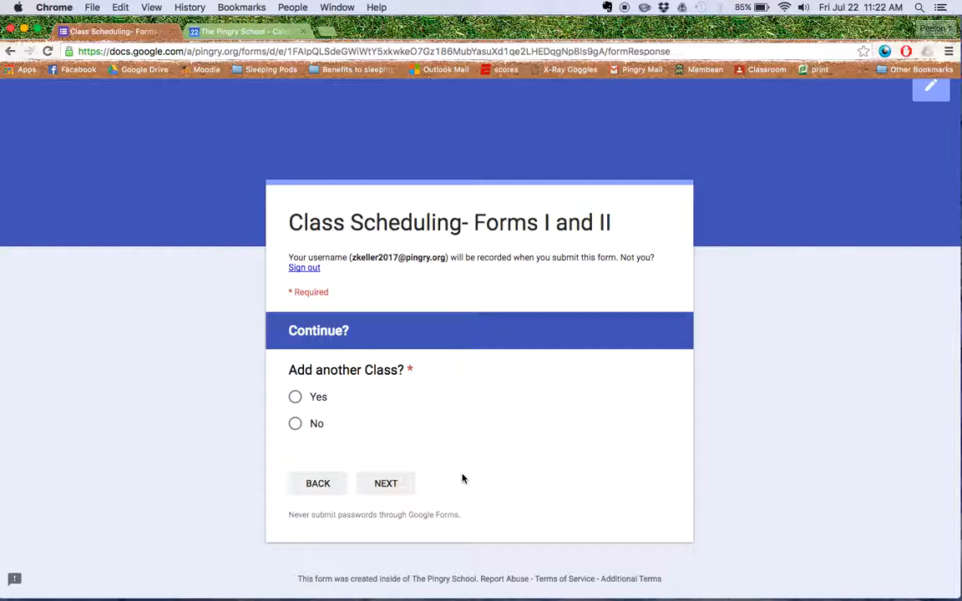
pyautogui.click(295, 398)
pyautogui.click(387, 484)
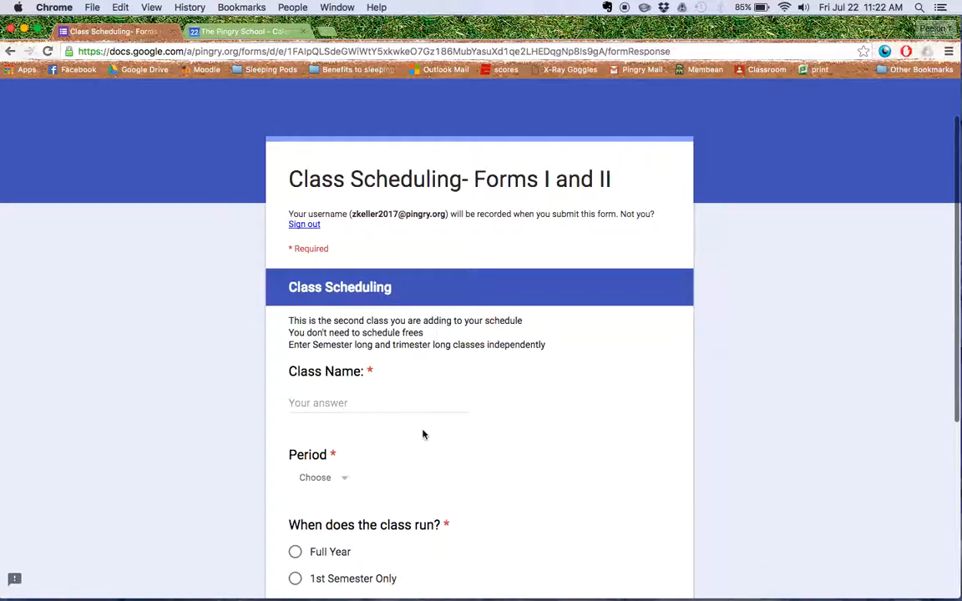
# Step: Enter "Period 4 English" as the second class's name and set its period to 4
pyautogui.click(410, 406)
pyautogui.write('iod ')
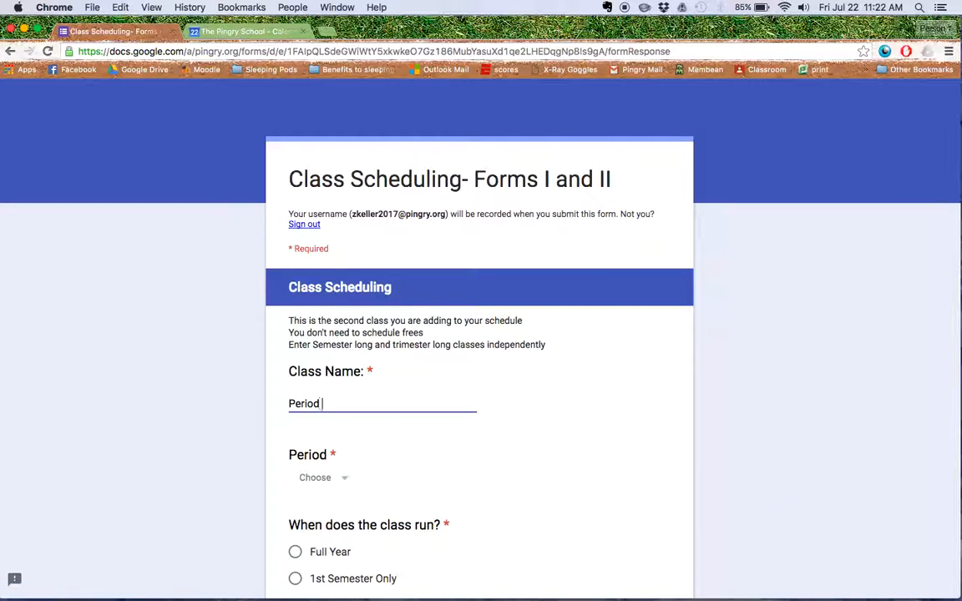
pyautogui.write('4 English')
pyautogui.scroll(-2, 424, 456)
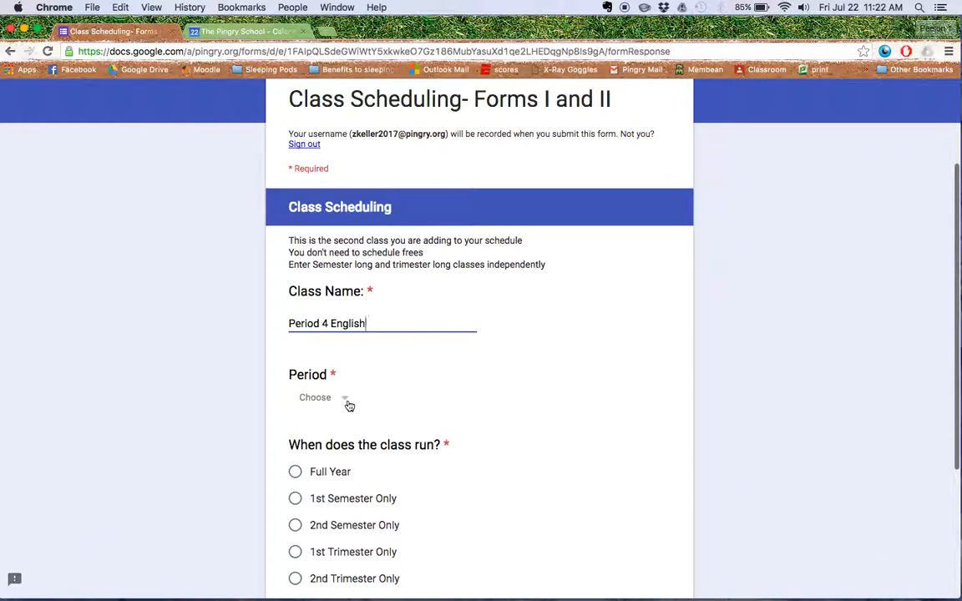
pyautogui.click(348, 399)
pyautogui.click(320, 535)
# Step: Set the second class to run Full Year and continue to the "Add another Class?" question
pyautogui.scroll(-1, 493, 487)
pyautogui.scroll(-2, 493, 487)
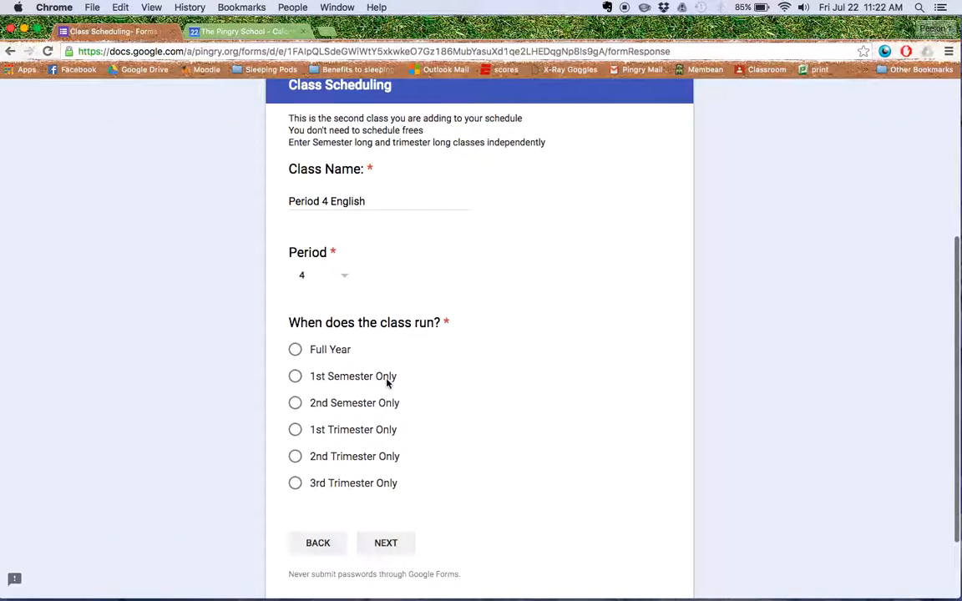
pyautogui.click(295, 349)
pyautogui.click(399, 543)
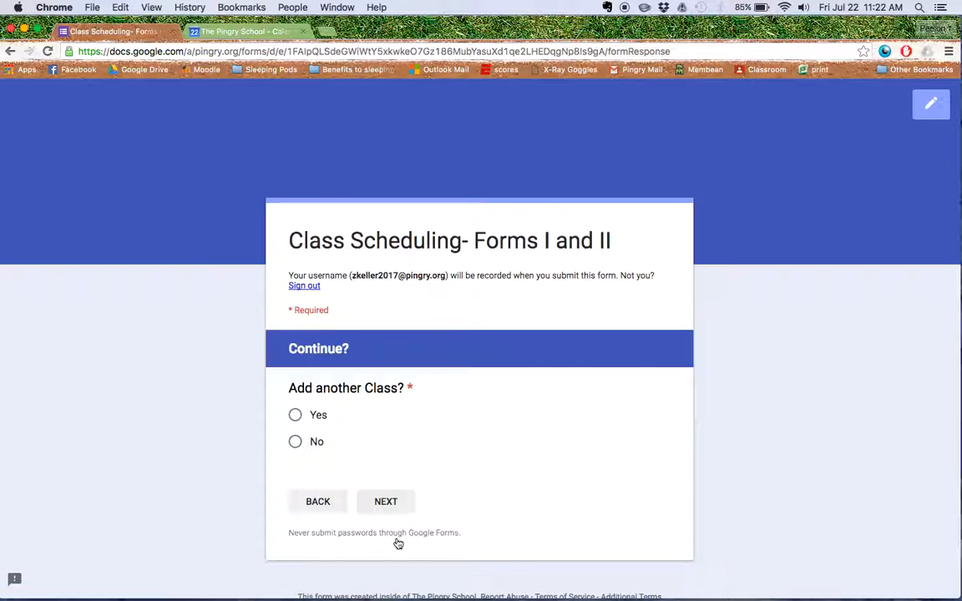
# Step: Answer No to adding another class and submit the class scheduling form
pyautogui.scroll(-1, 423, 462)
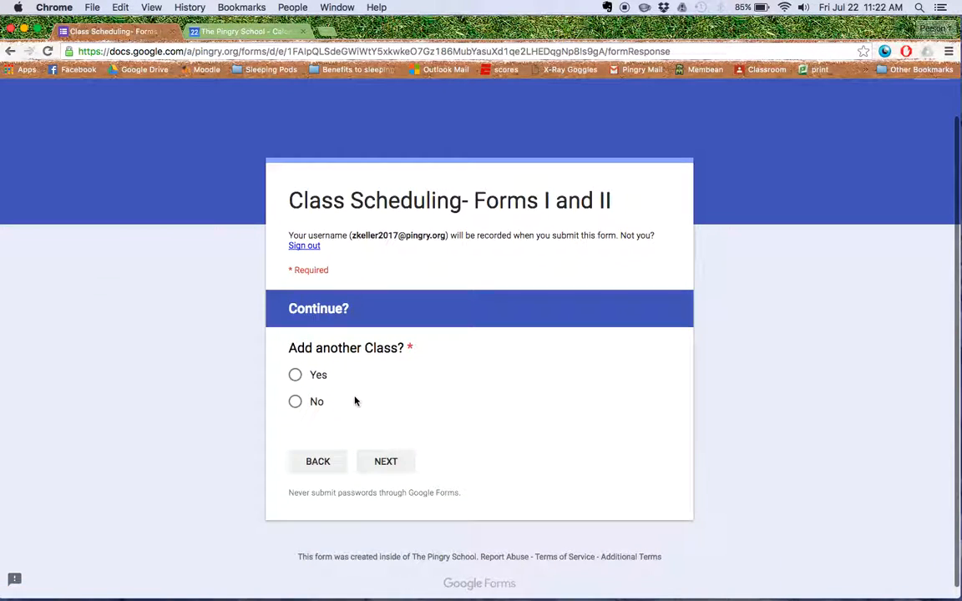
pyautogui.click(297, 404)
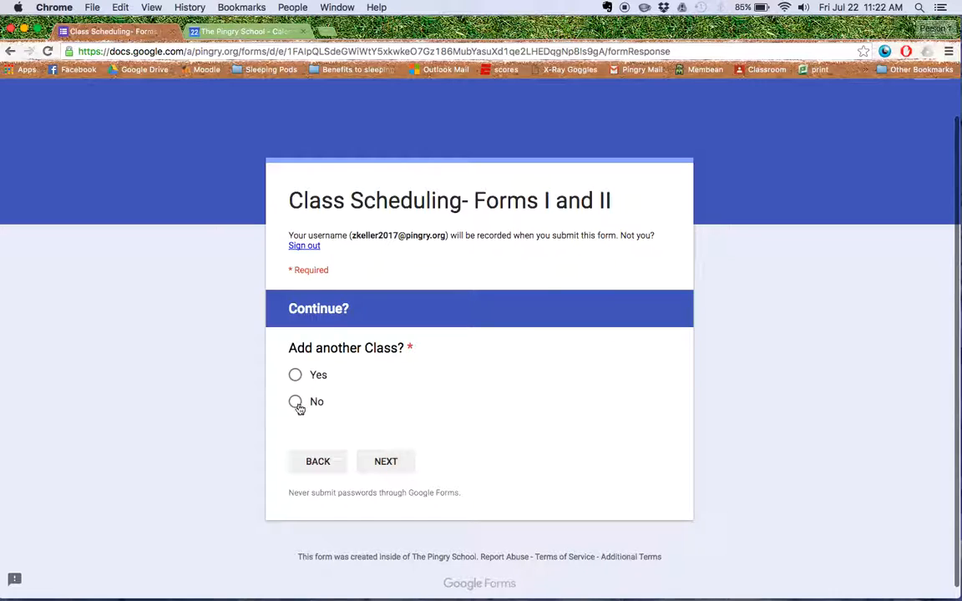
pyautogui.click(377, 464)
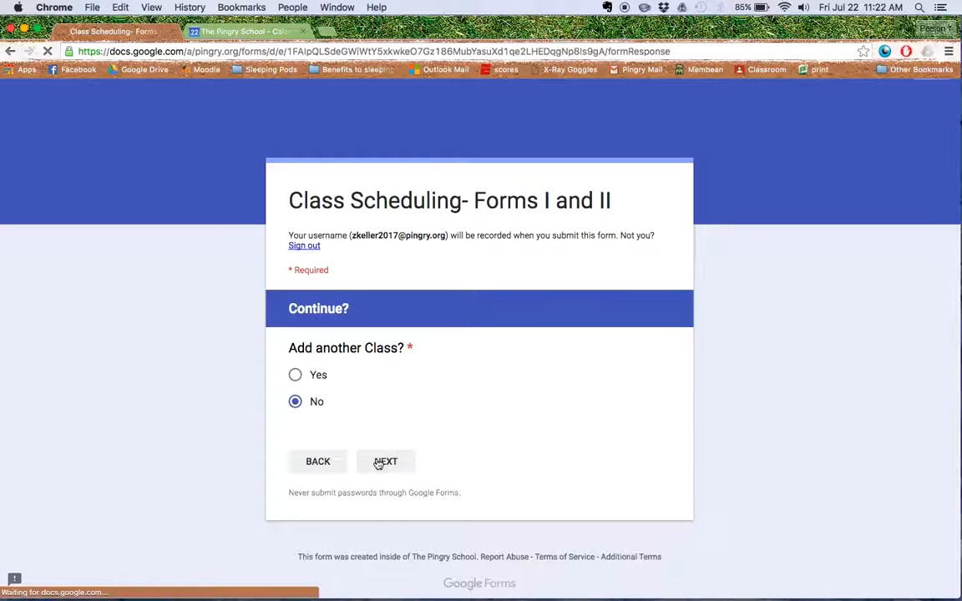
pyautogui.click(391, 388)
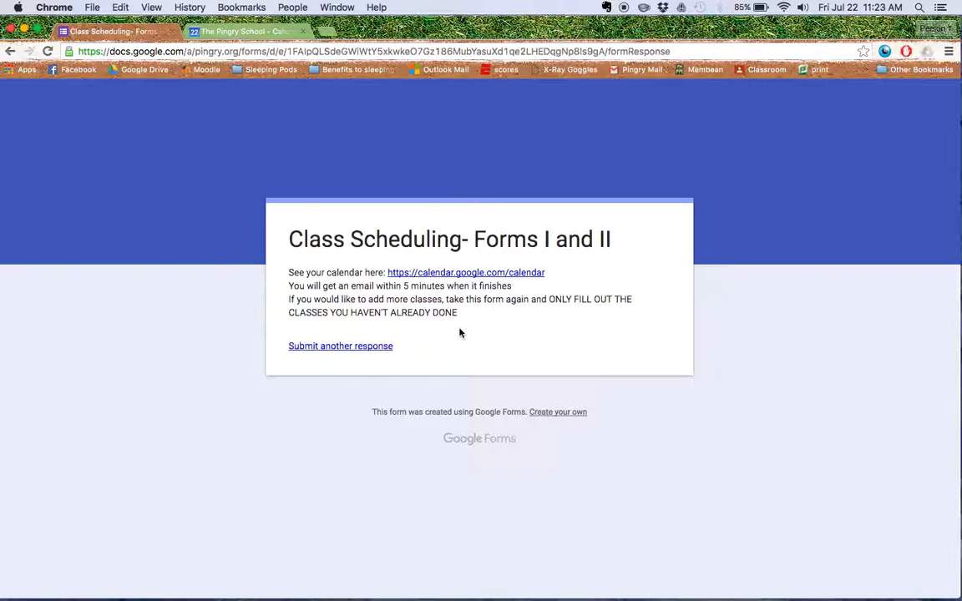
# Step: Open the calendar linked on the form's confirmation page and examine the classes in the September 2016 weeks, ending on Sep 18 – 24
pyautogui.click(470, 276)
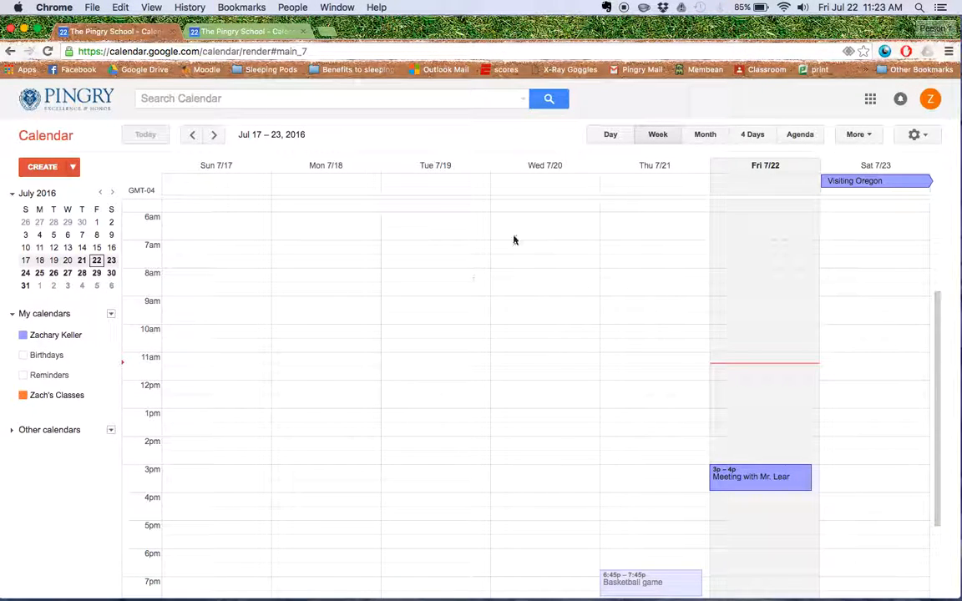
pyautogui.click(212, 136)
pyautogui.click(214, 136)
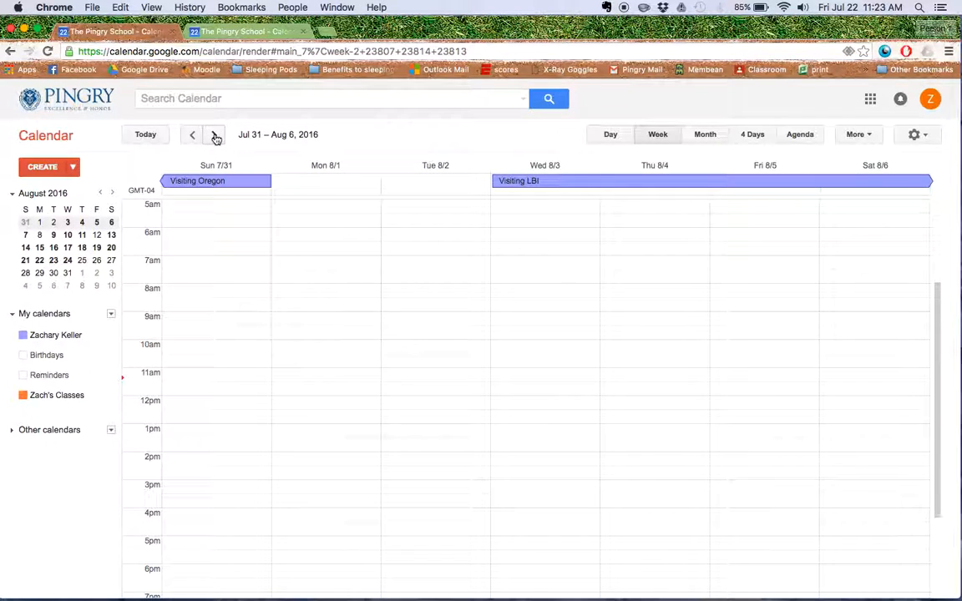
pyautogui.click(215, 136)
pyautogui.click(214, 137)
pyautogui.click(216, 136)
pyautogui.click(215, 136)
pyautogui.click(214, 136)
pyautogui.click(214, 137)
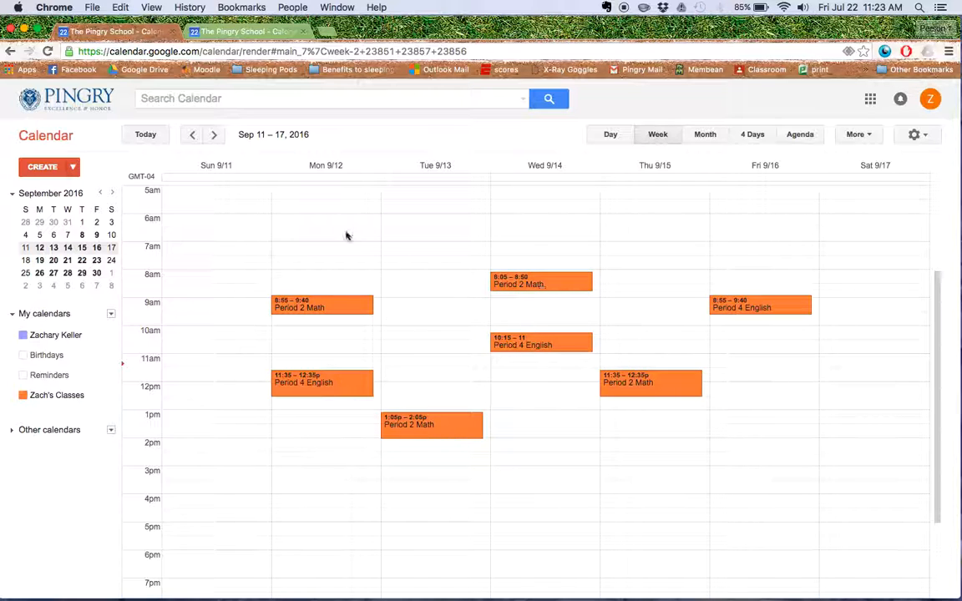
pyautogui.click(220, 142)
pyautogui.click(215, 137)
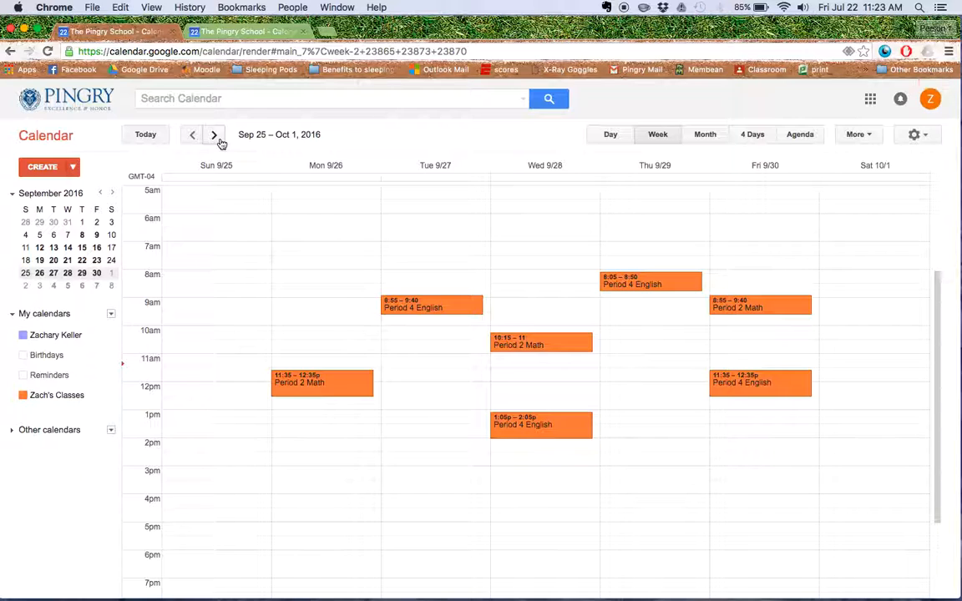
pyautogui.click(194, 136)
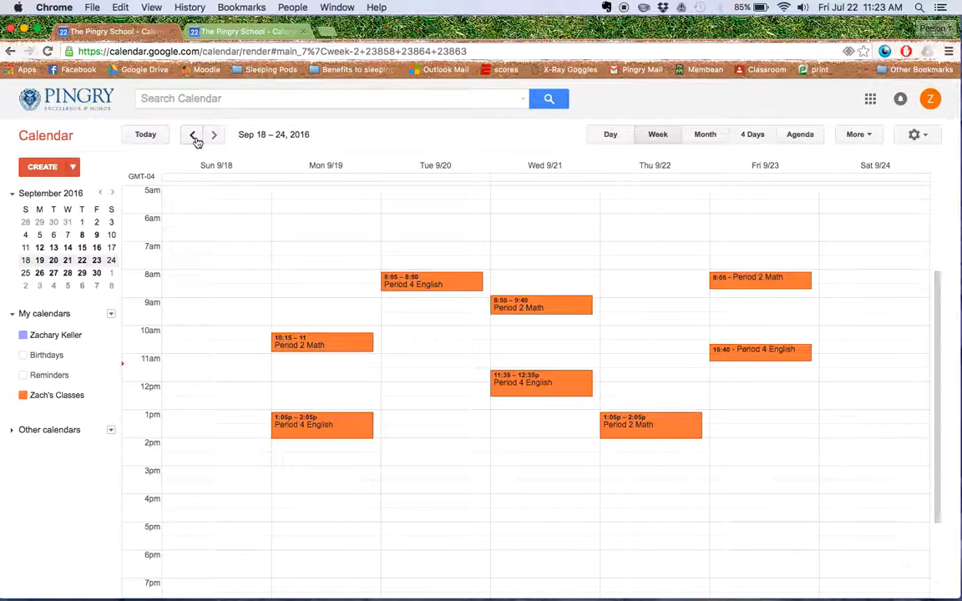